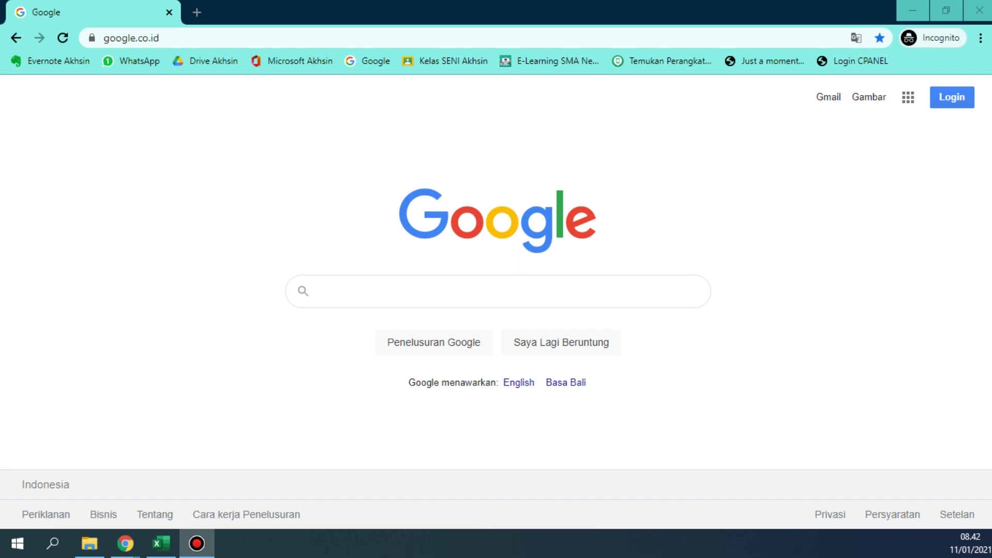
Load e-learning.smadakediri.sch.id in Chrome to reach its login page
left_click(171, 38)
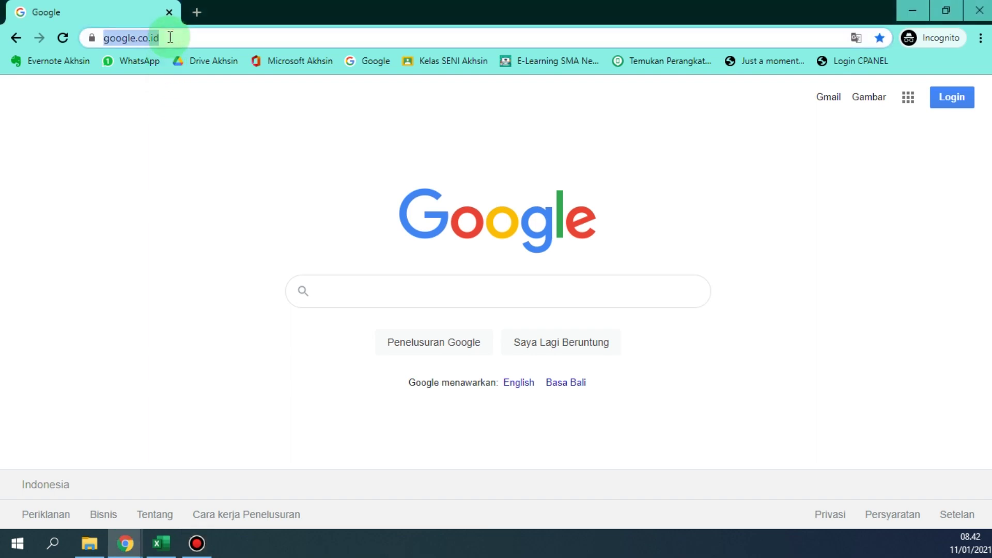
type("e-")
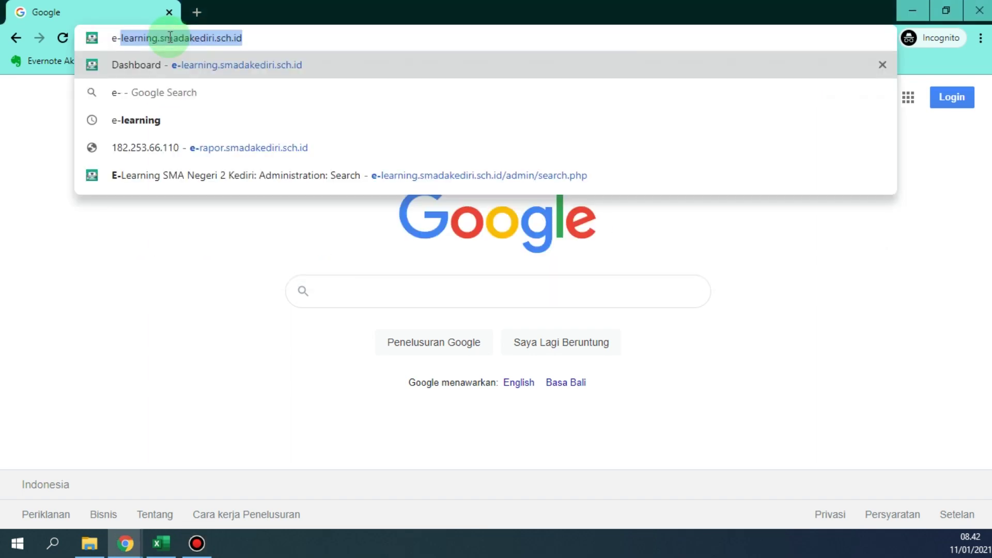
key("Right")
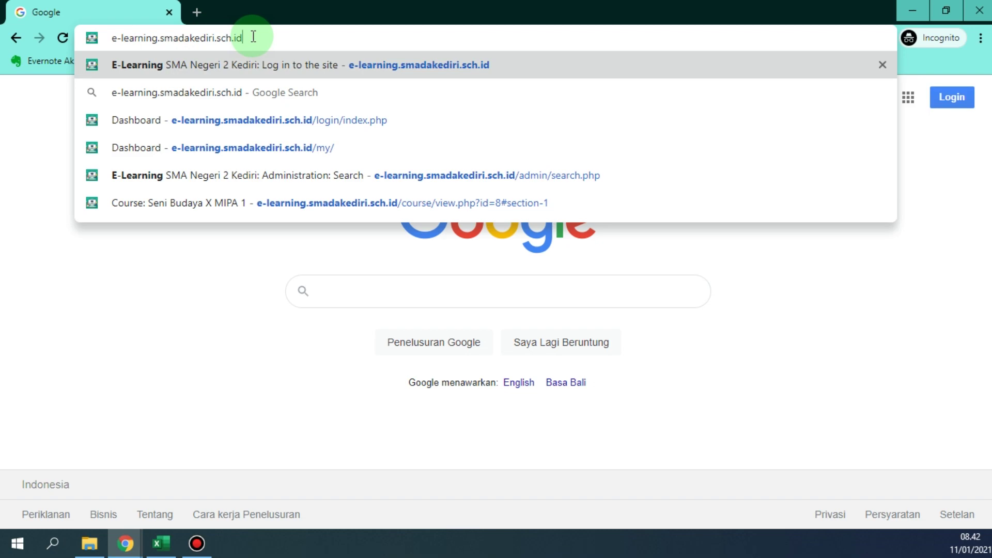
key("Return")
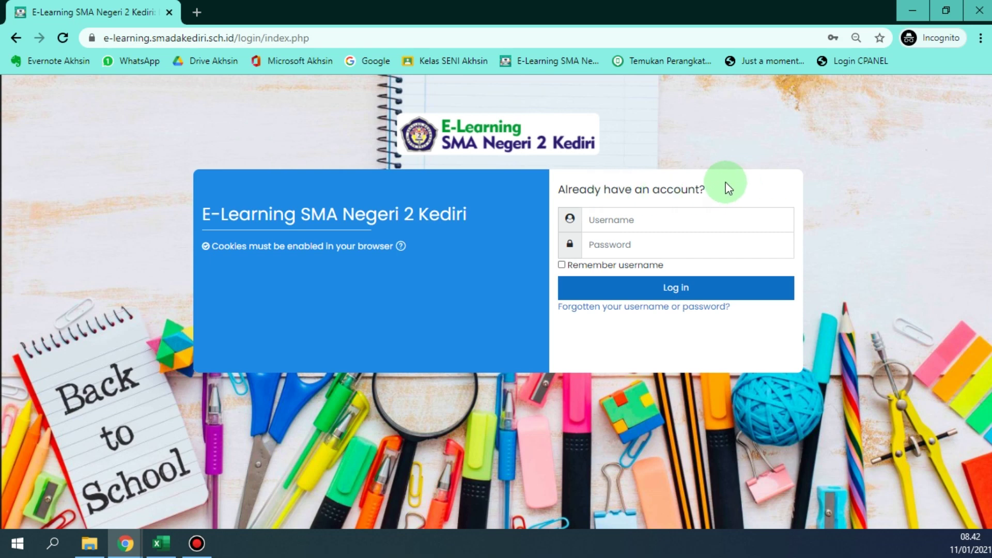
Dismiss the saved-login suggestions and switch to the Excel window holding the username
left_click(656, 222)
left_click(863, 241)
left_click(765, 254)
left_click(852, 240)
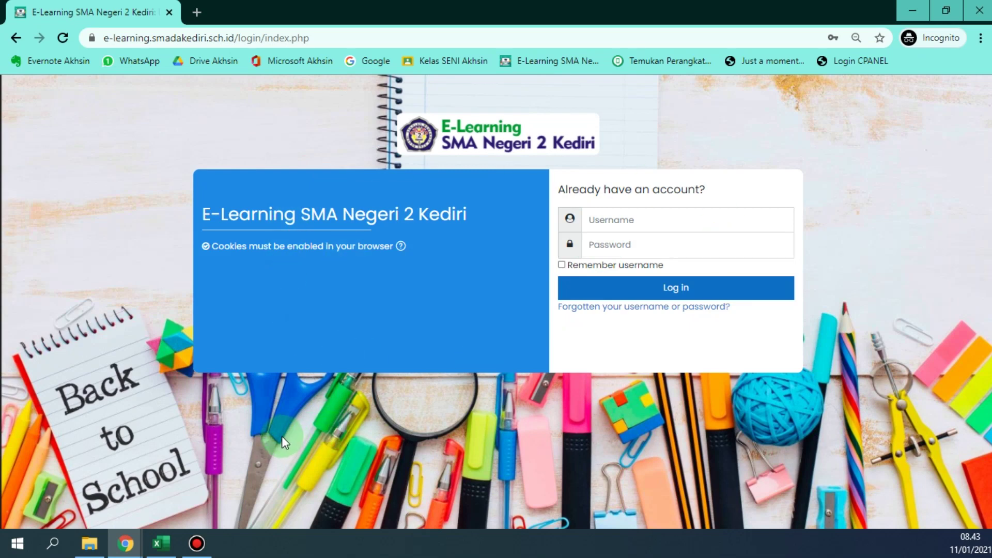
left_click(161, 544)
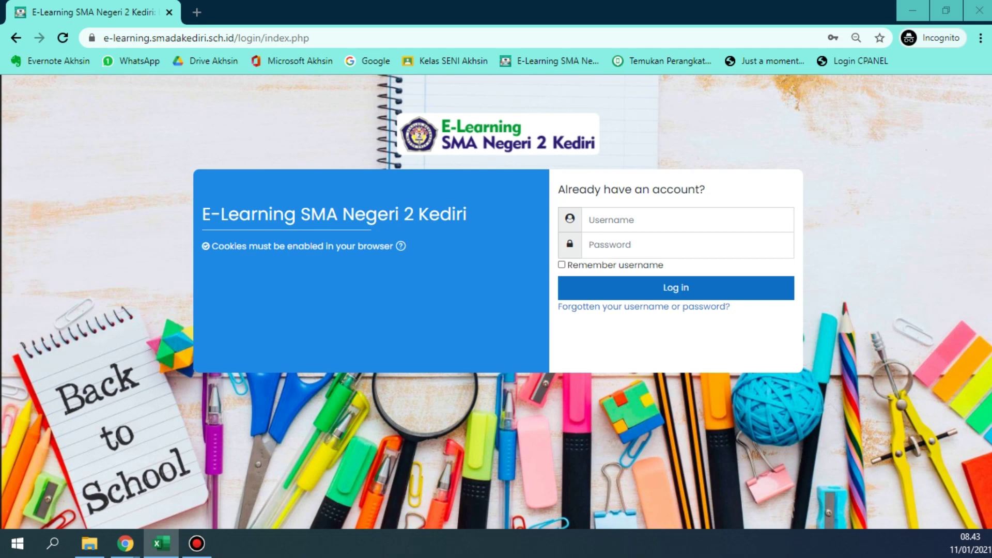
Paste the student's username, enter the account password, and log in
left_click(628, 220)
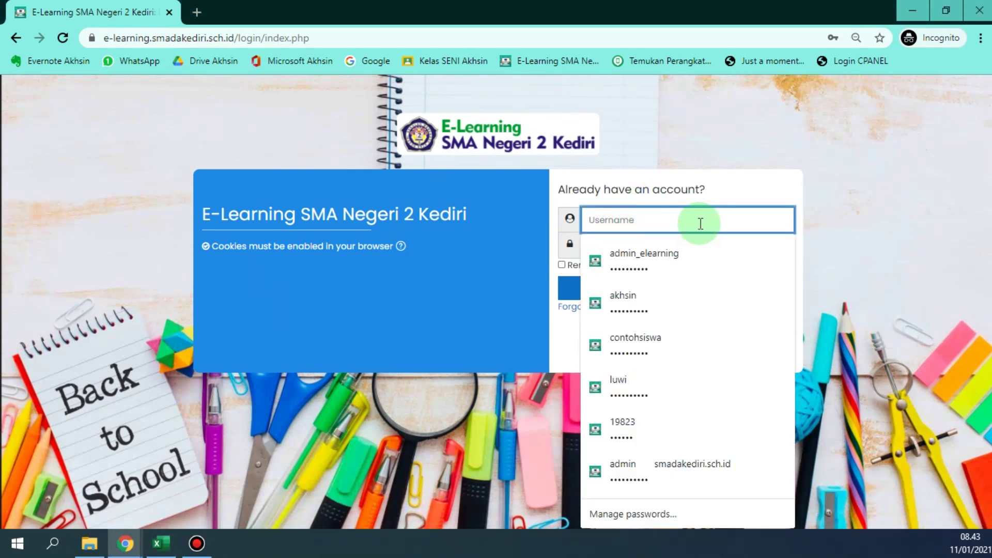
key("ctrl+v")
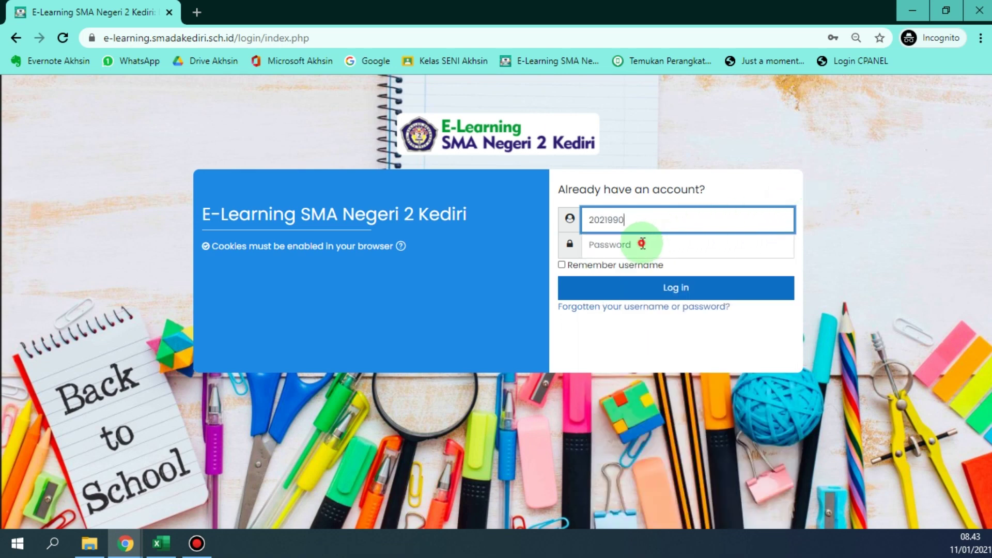
left_click(650, 241)
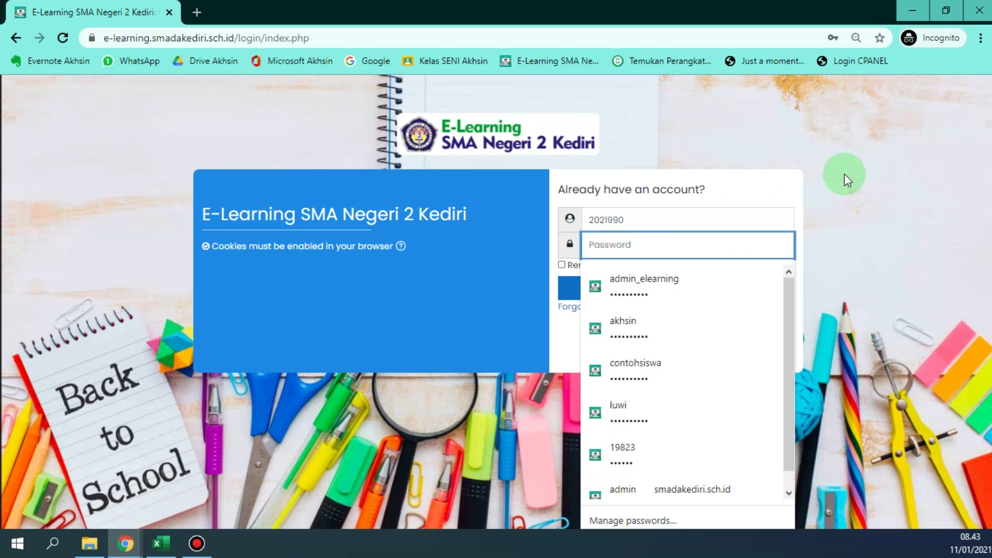
type("••••••")
left_click(844, 174)
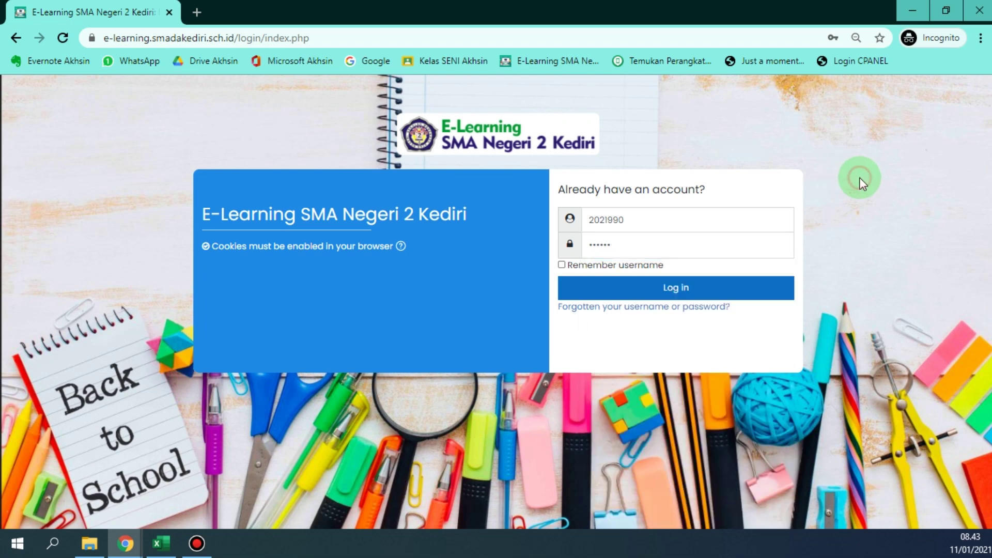
left_click(638, 286)
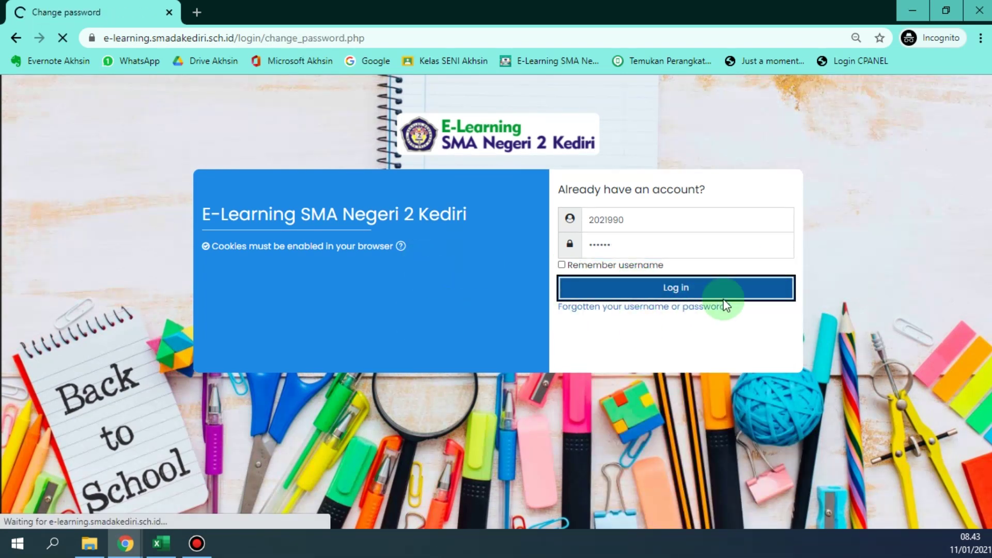
Scroll the Change password form, try Calendar, then focus the Current password field
scroll(702, 301, "down", 3)
scroll(704, 299, "up", 3)
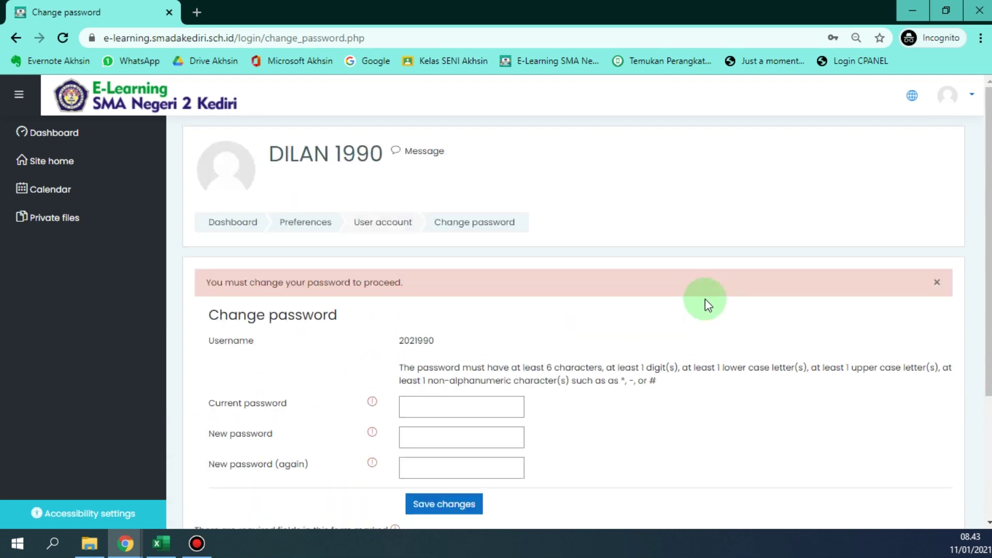
scroll(704, 289, "down", 3)
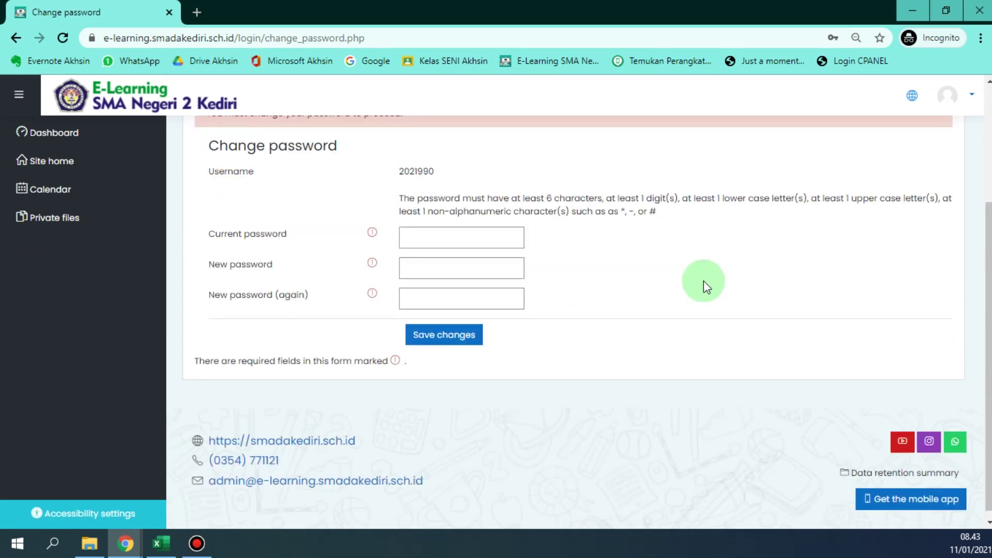
scroll(704, 281, "up", 2)
scroll(704, 282, "down", 2)
scroll(703, 281, "up", 3)
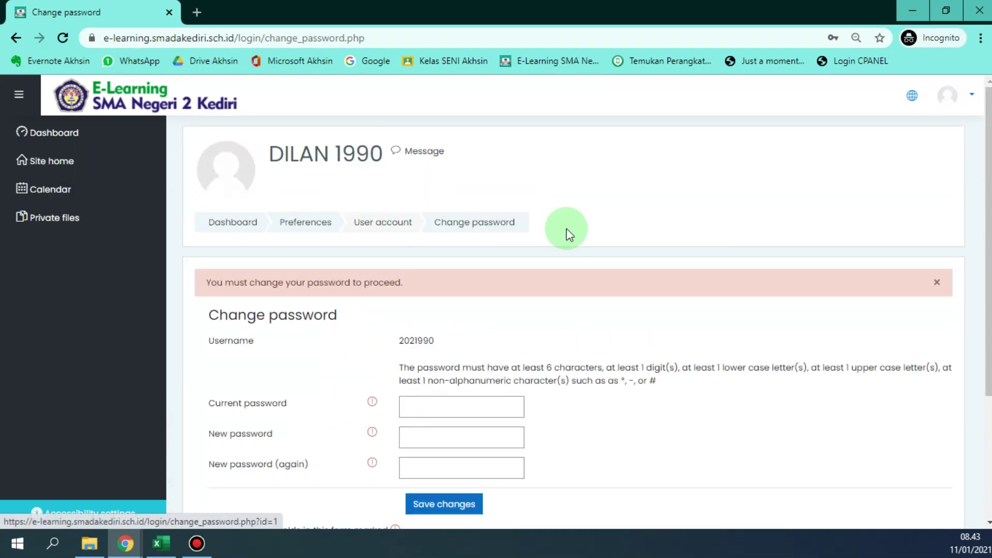
left_click(109, 191)
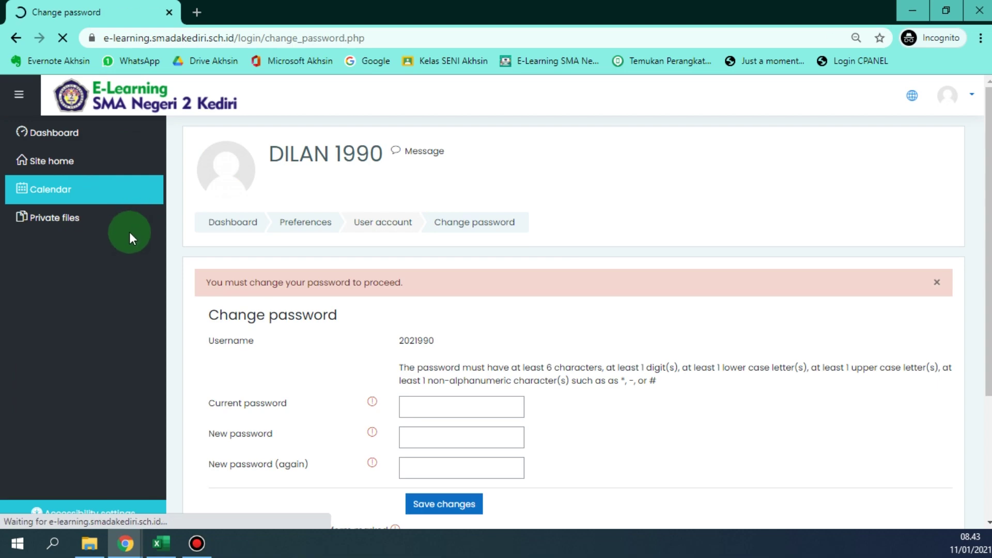
scroll(579, 270, "down", 3)
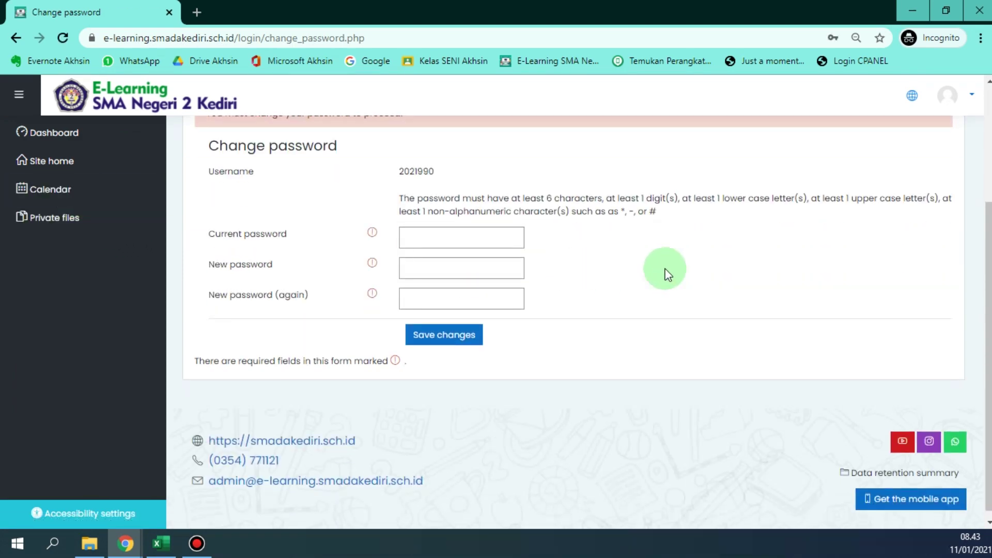
left_click(481, 240)
left_click(754, 239)
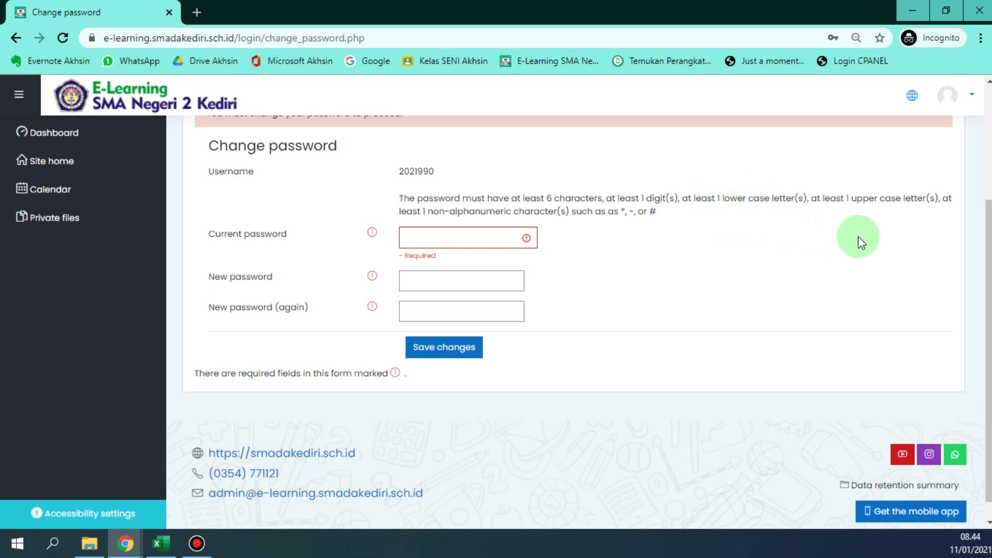
Enter the current password and a new password, then save the changes
left_click(489, 241)
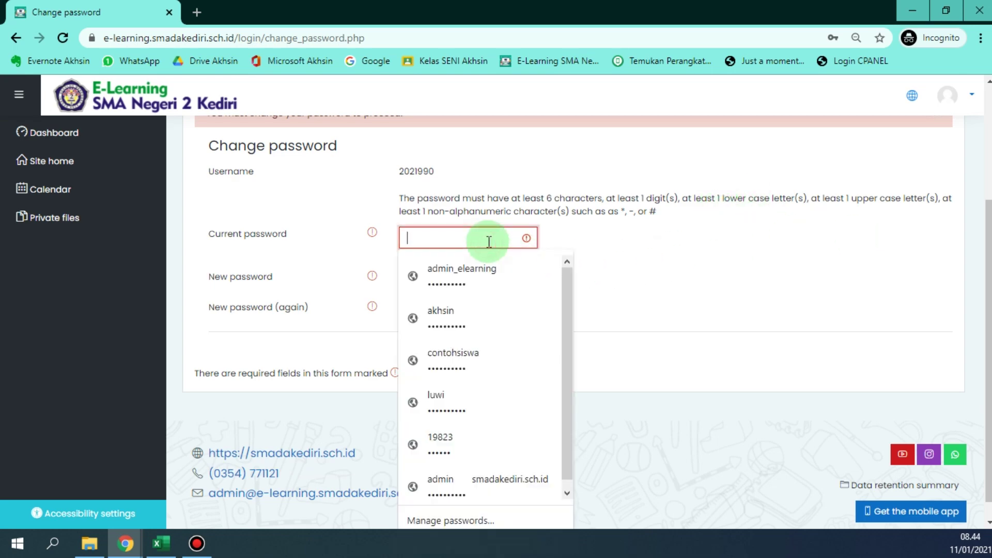
left_click(742, 248)
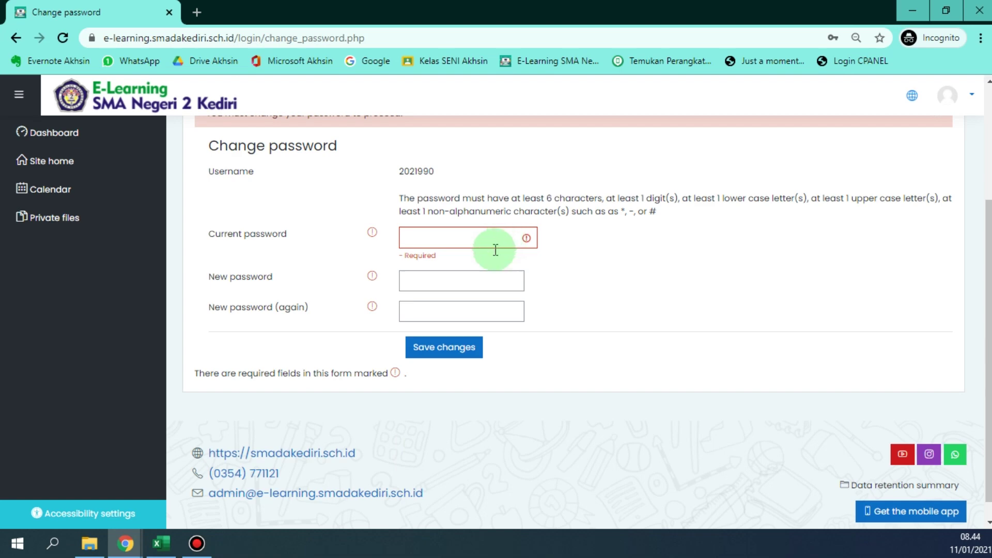
left_click(483, 280)
left_click(498, 262)
left_click(450, 236)
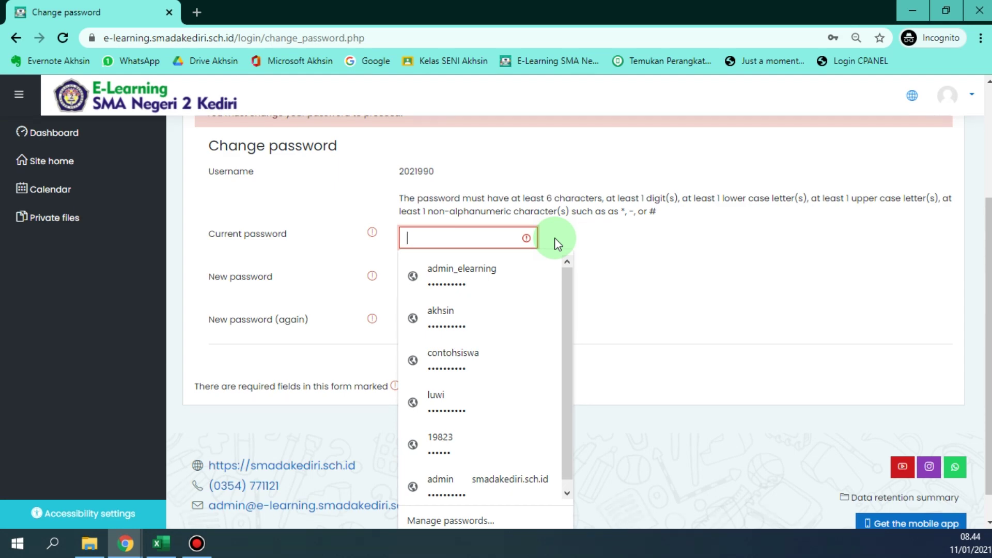
left_click(678, 248)
left_click(534, 257)
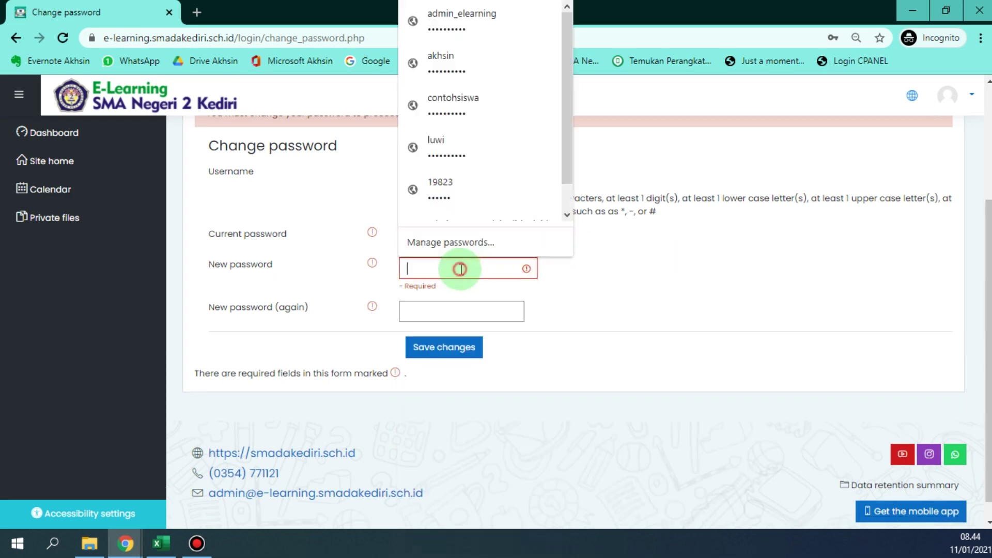
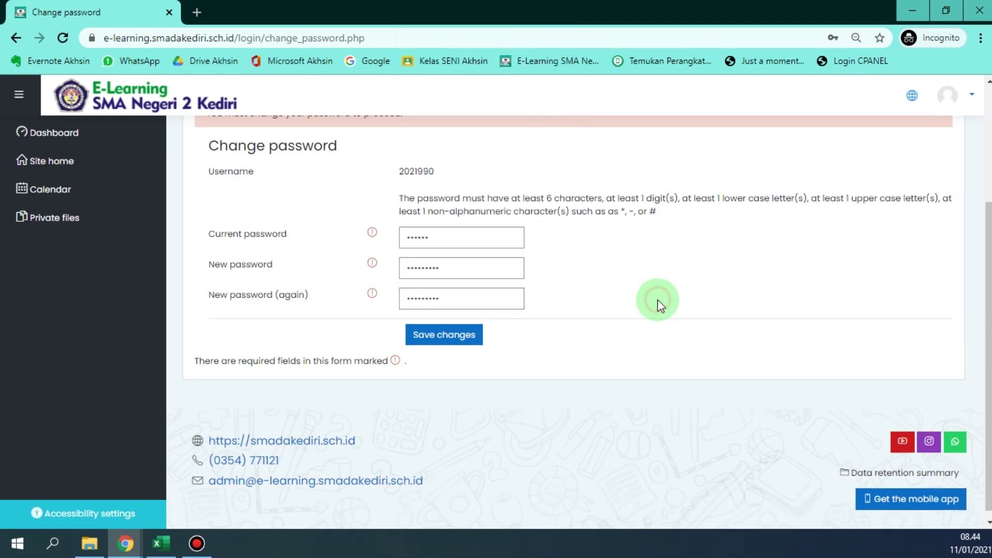
left_click(463, 336)
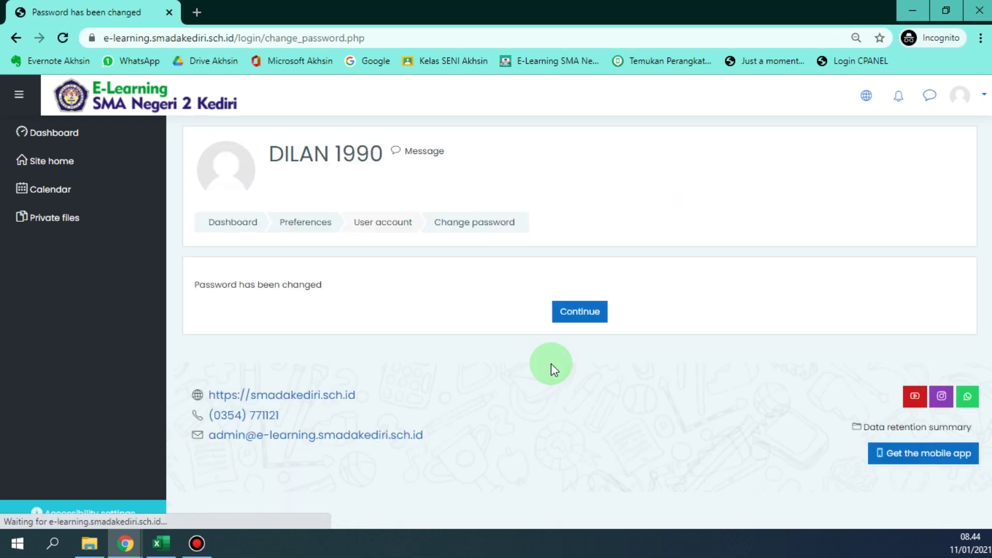
Review the 'Password has been changed' confirmation and continue
left_click_drag(195, 284, 343, 288)
left_click(350, 288)
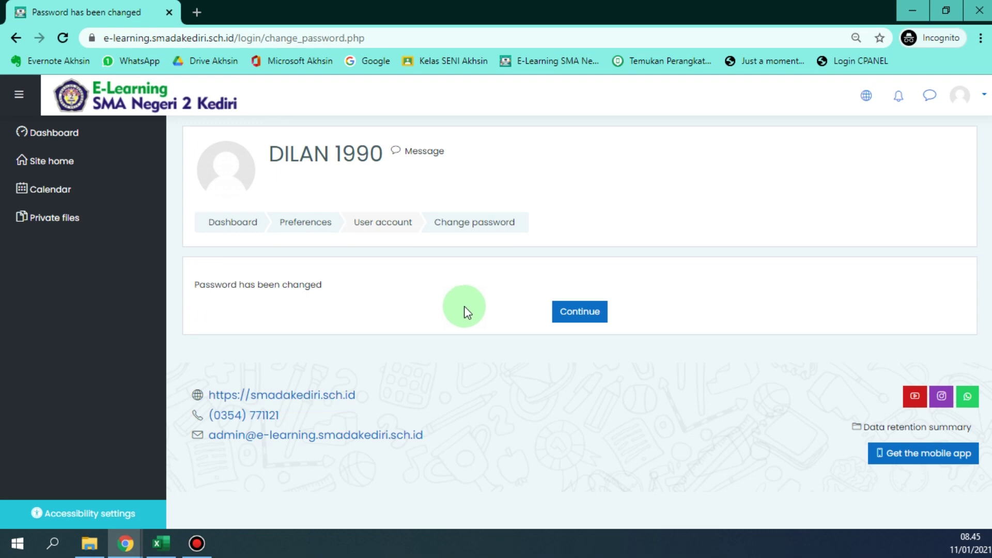
left_click(580, 311)
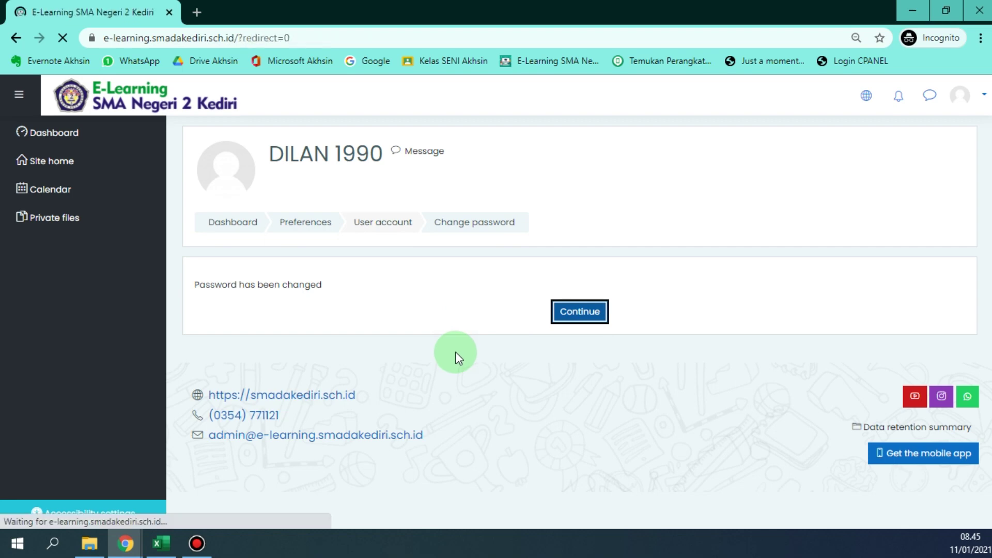
Go to Site home, browse Available courses, and access the SEJARAH_X IPS 2 course
scroll(599, 270, "down", 2)
scroll(598, 269, "up", 2)
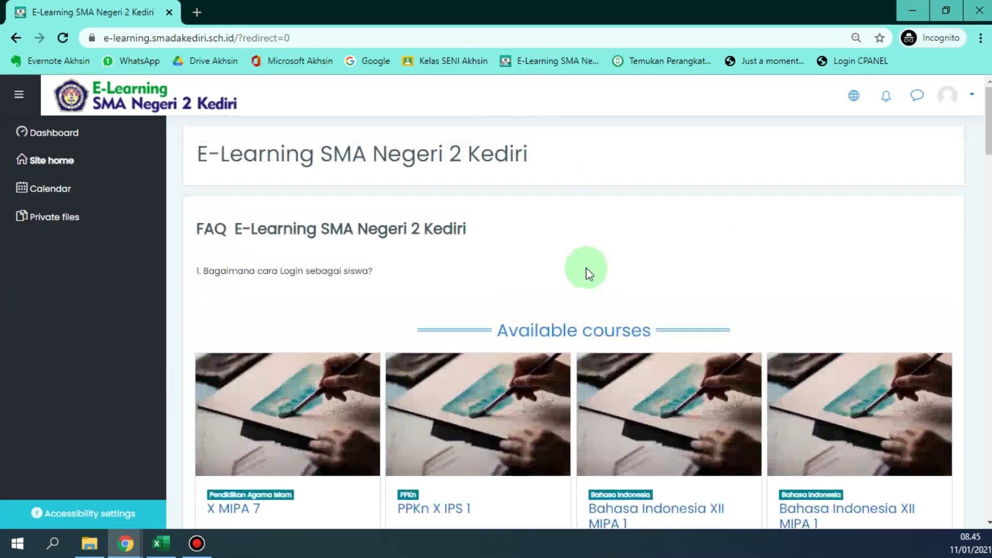
left_click(57, 164)
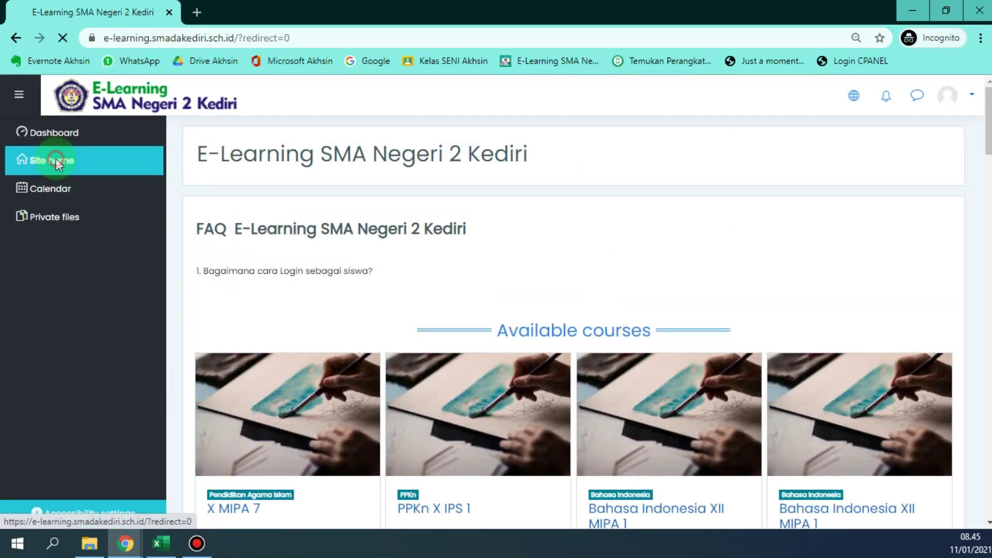
scroll(414, 222, "down", 8)
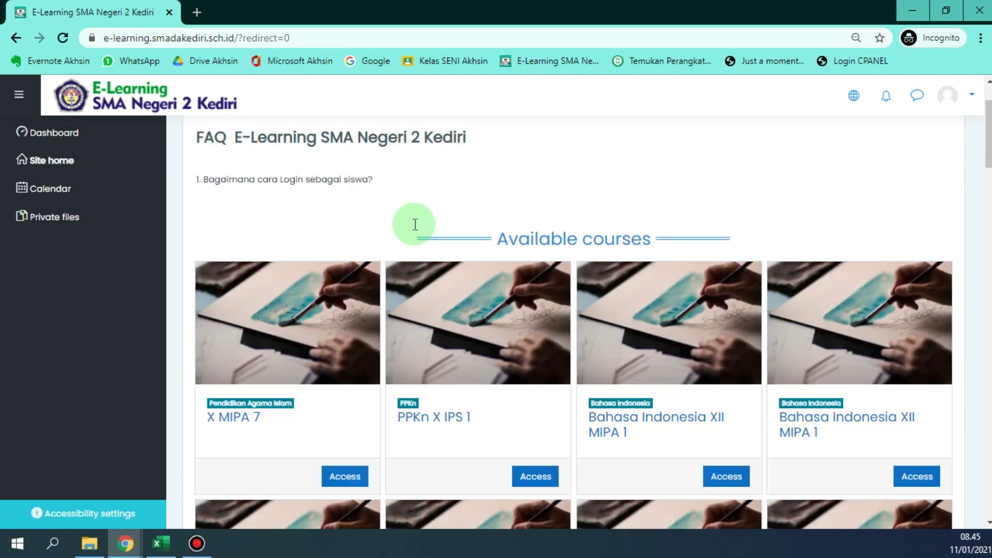
scroll(435, 231, "up", 5)
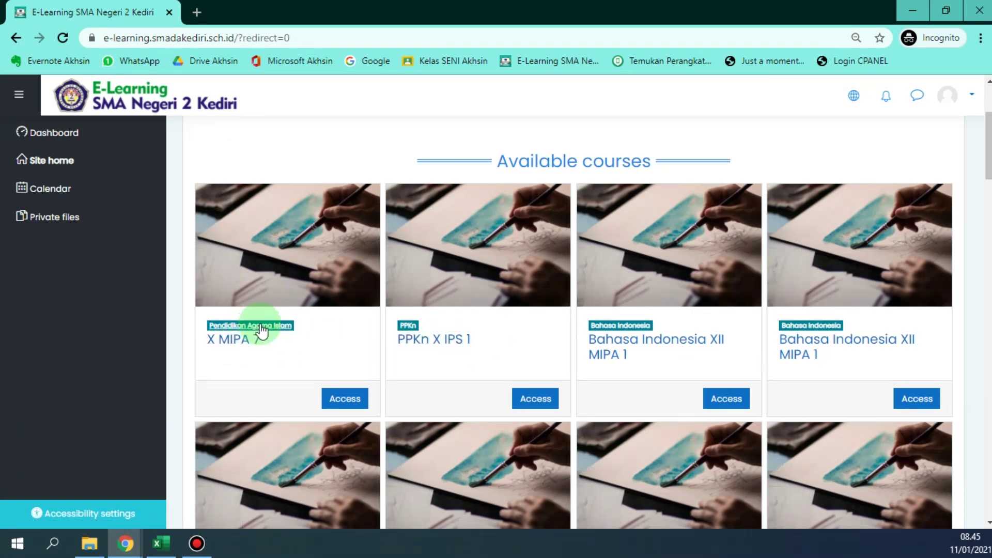
scroll(766, 357, "down", 5)
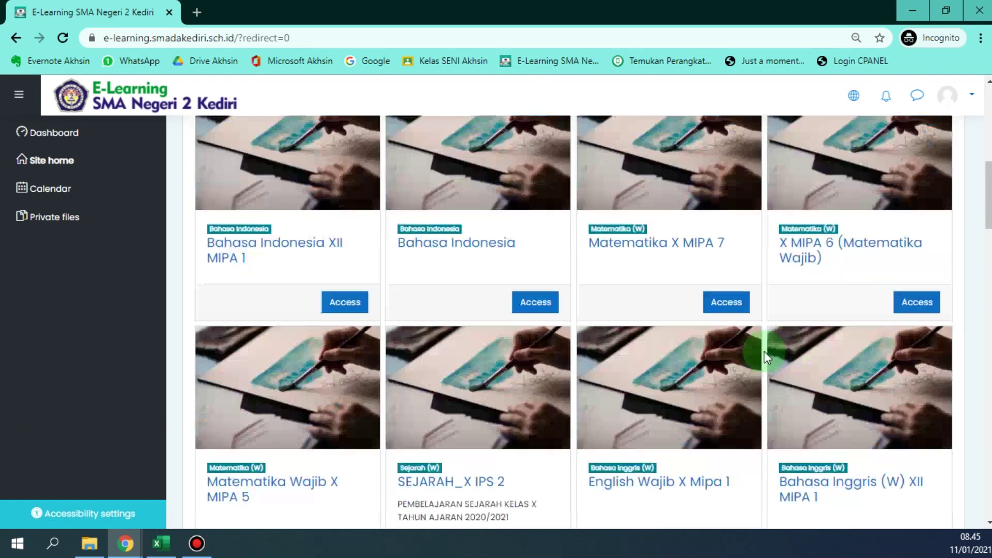
scroll(510, 367, "up", 5)
scroll(542, 382, "down", 5)
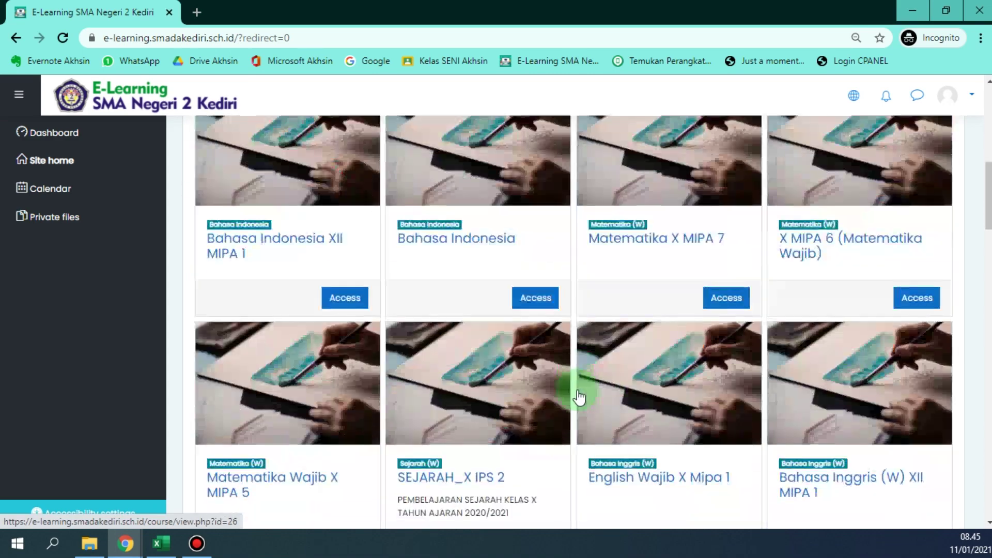
scroll(582, 398, "down", 5)
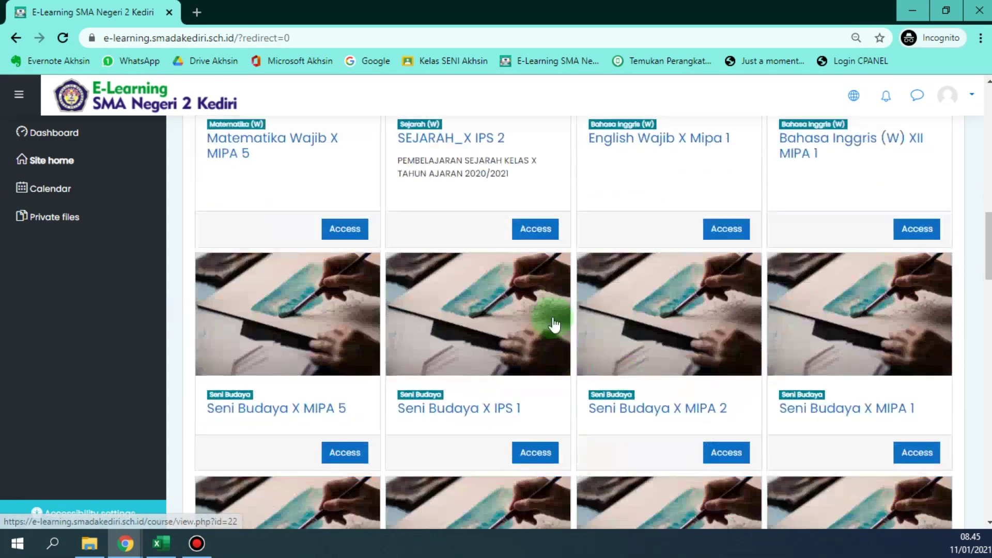
left_click(536, 228)
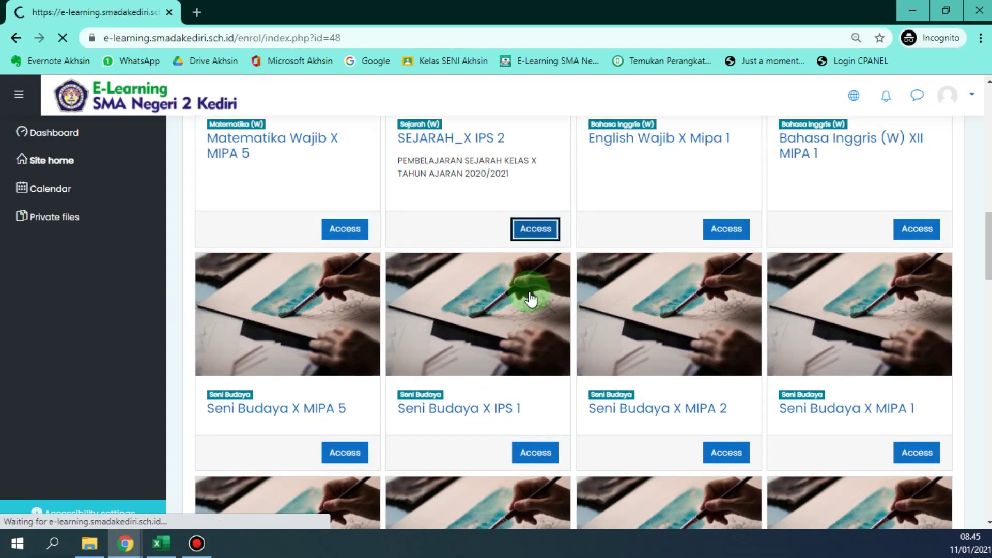
scroll(584, 365, "down", 5)
scroll(592, 371, "up", 5)
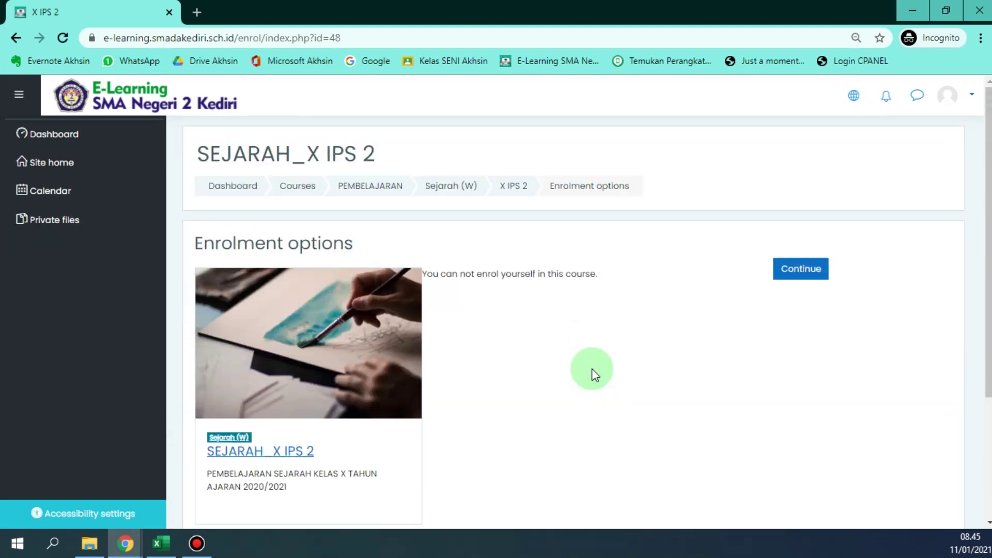
Go back to the Dashboard, then return to Site home's Available courses
left_click(210, 198)
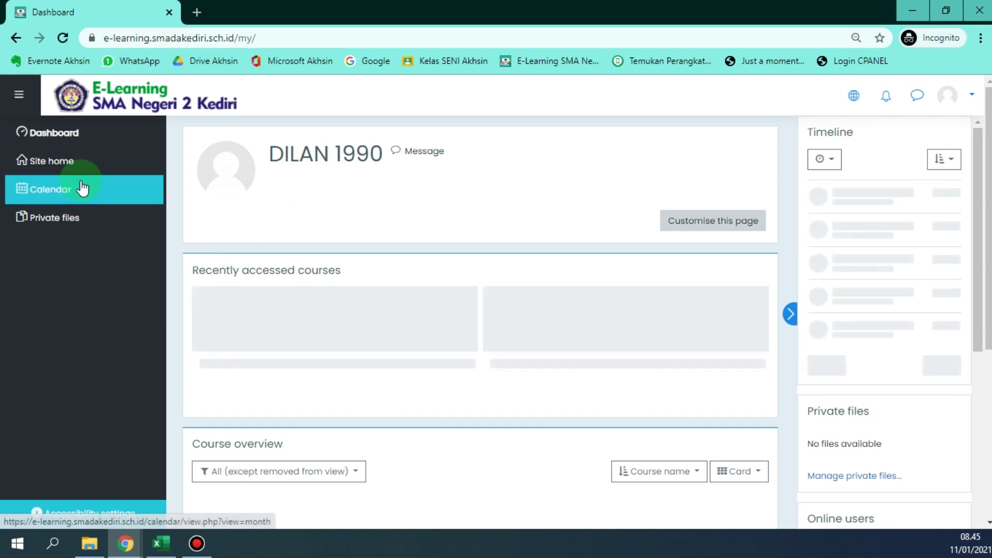
left_click(94, 164)
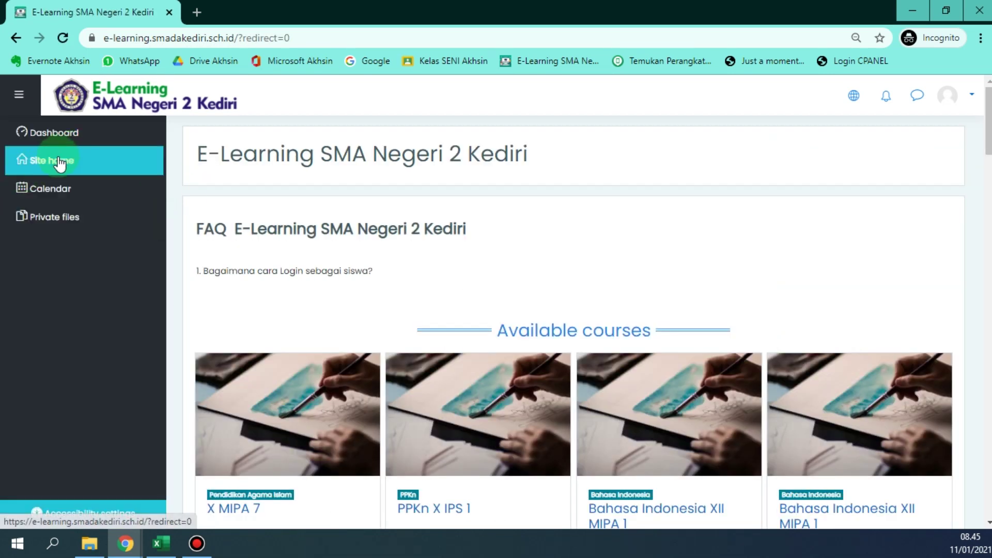
left_click(60, 163)
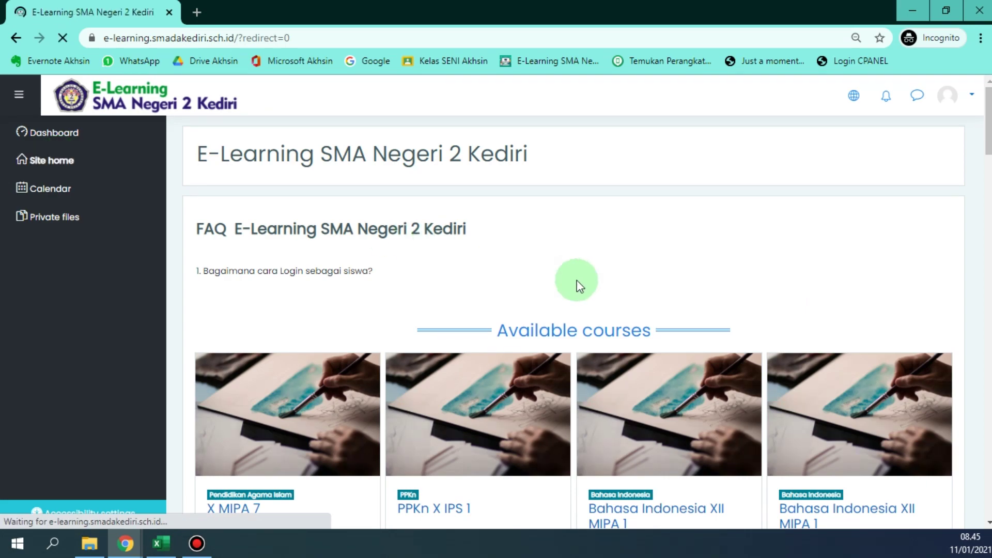
scroll(690, 307, "down", 6)
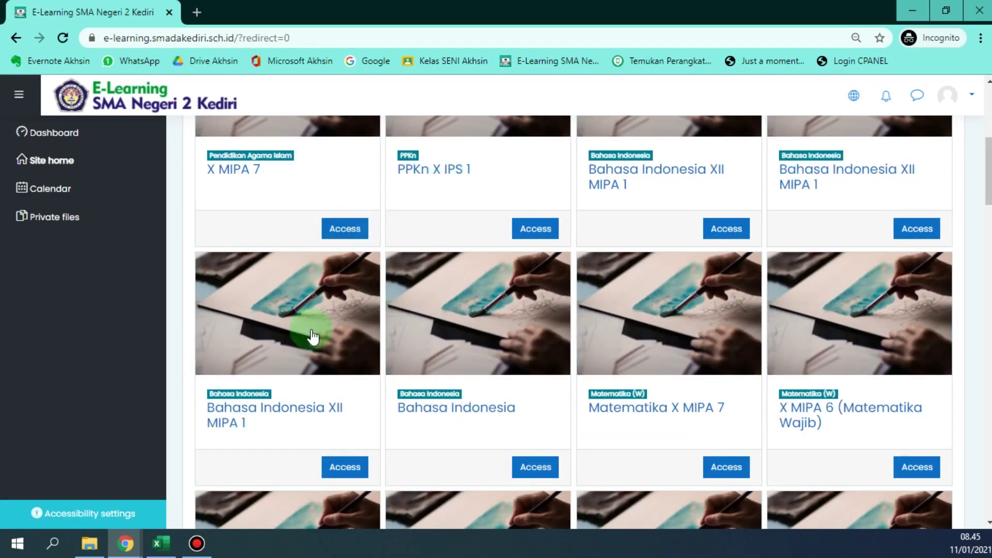
Scroll the course cards and open the avatar account menu at top right
scroll(763, 284, "down", 10)
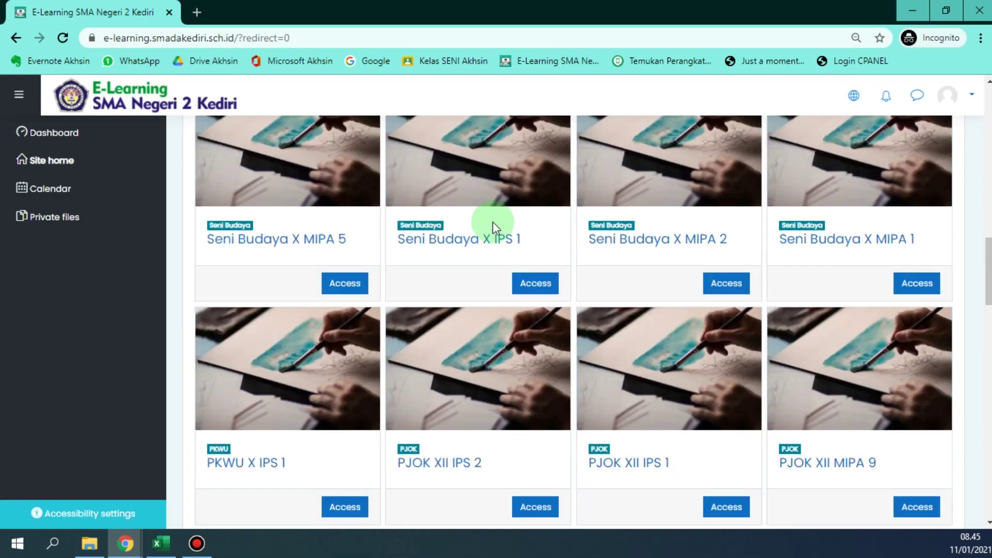
scroll(672, 253, "up", 5)
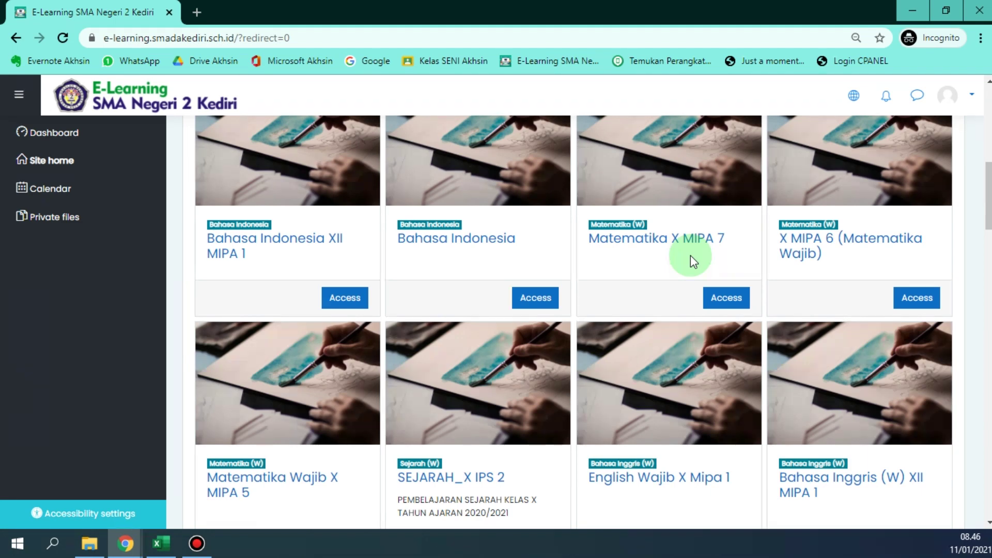
left_click(971, 99)
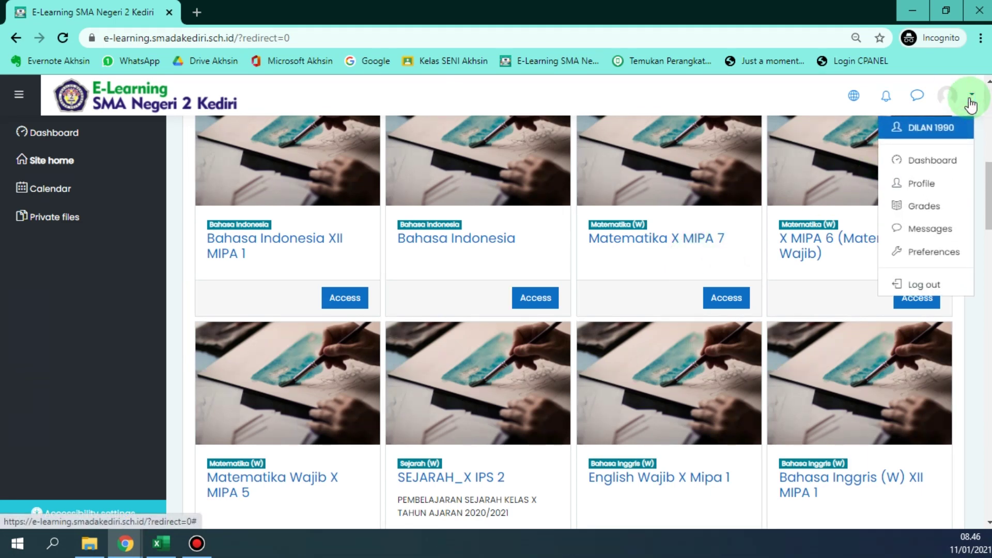
left_click(923, 192)
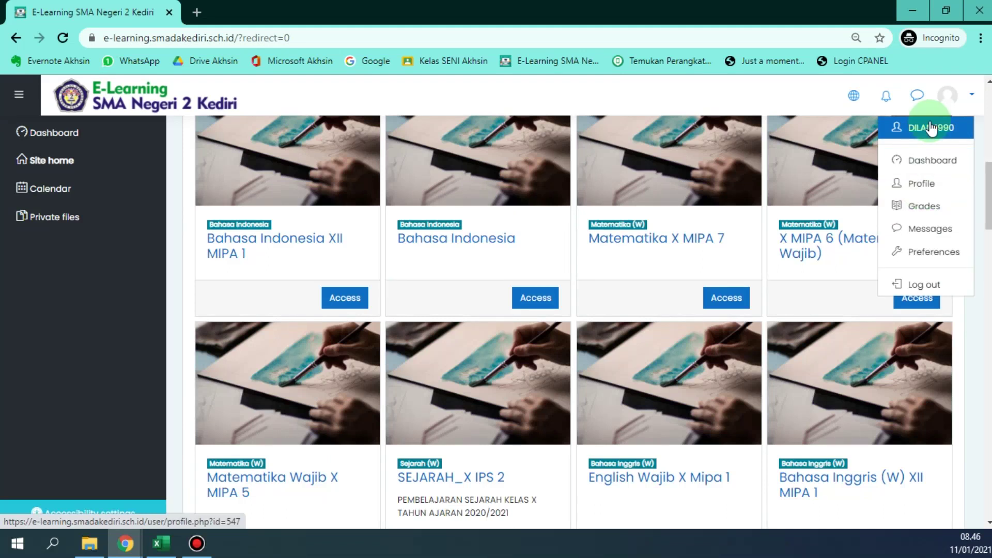
Open Profile, choose Edit profile from the gear menu, and scroll to User picture
left_click(928, 186)
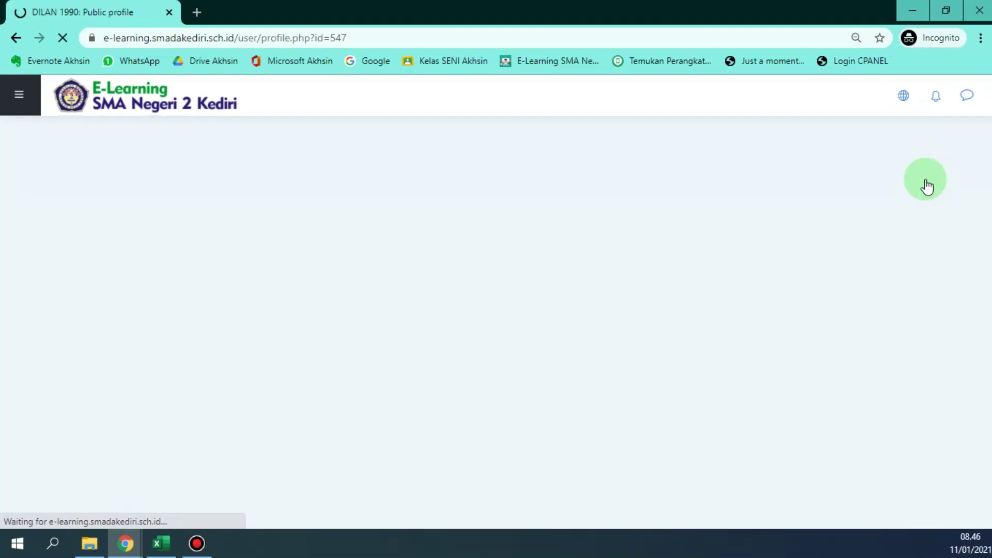
scroll(557, 240, "down", 3)
scroll(558, 240, "up", 3)
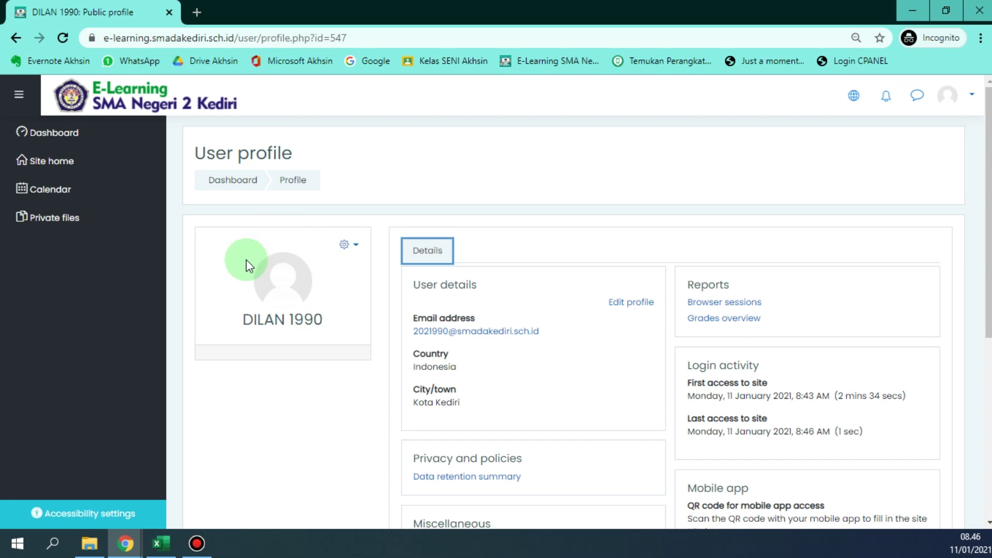
left_click(355, 245)
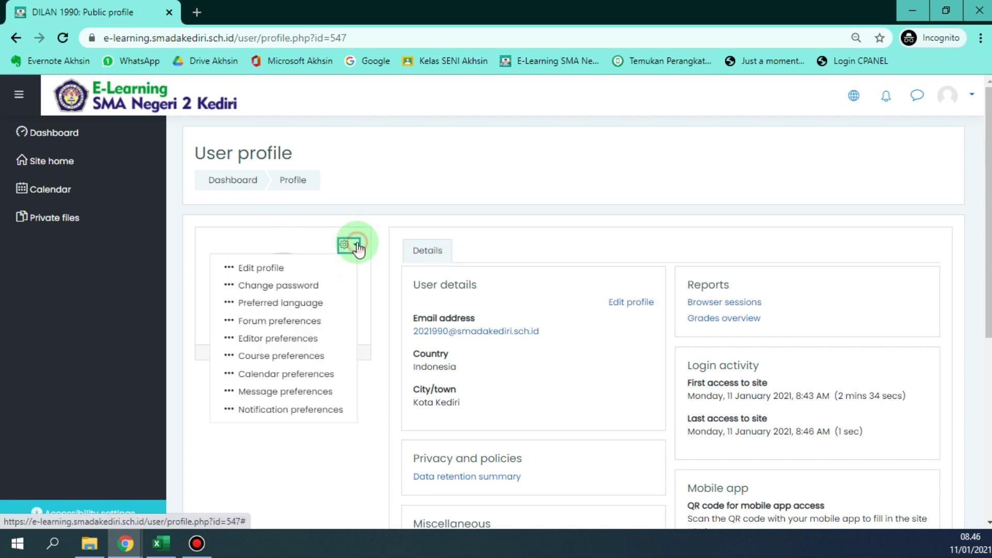
left_click(266, 277)
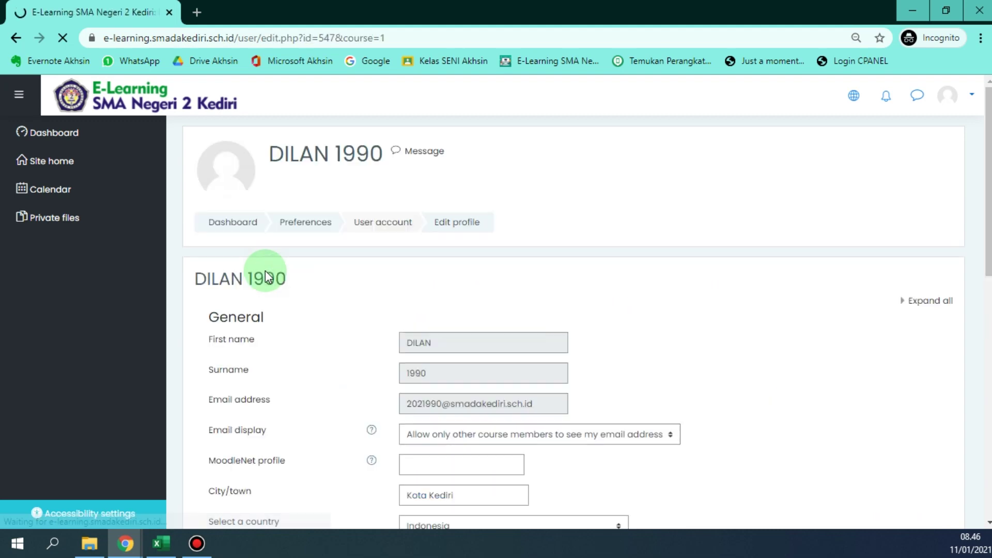
scroll(760, 332, "down", 3)
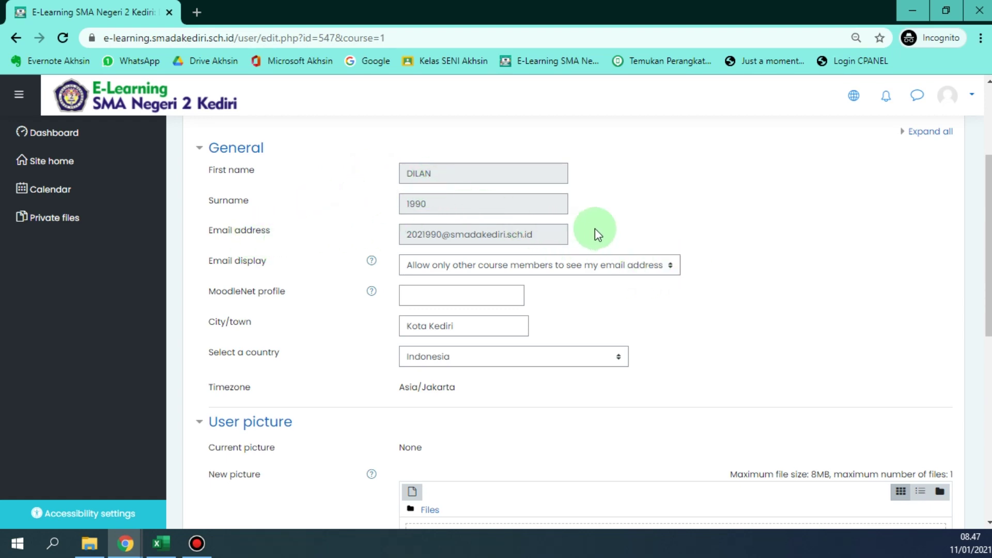
scroll(654, 228, "down", 3)
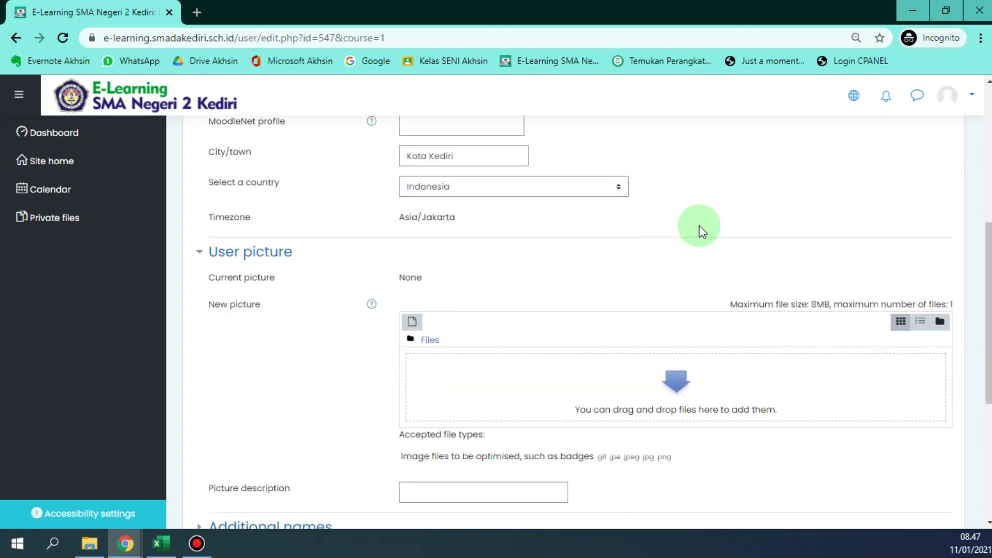
scroll(700, 226, "down", 3)
scroll(461, 227, "up", 3)
scroll(461, 228, "down", 3)
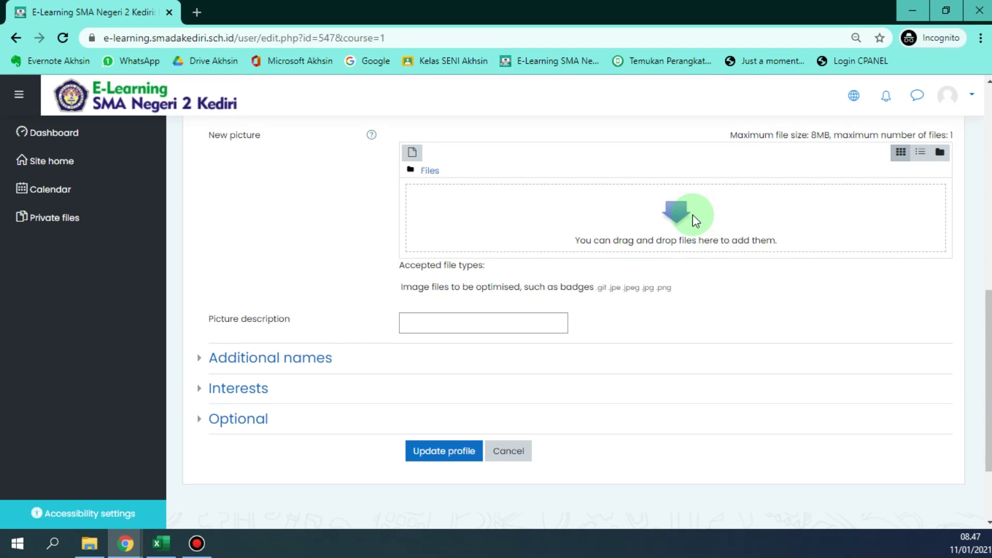
Upload Dilan.jpg from Downloads as the user picture and update the profile
left_click(413, 156)
left_click(298, 225)
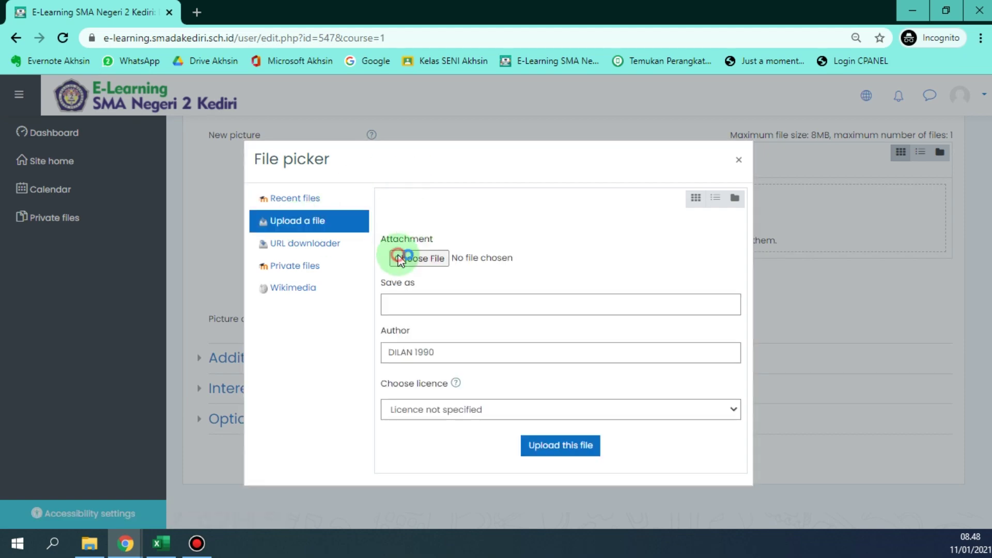
left_click(396, 258)
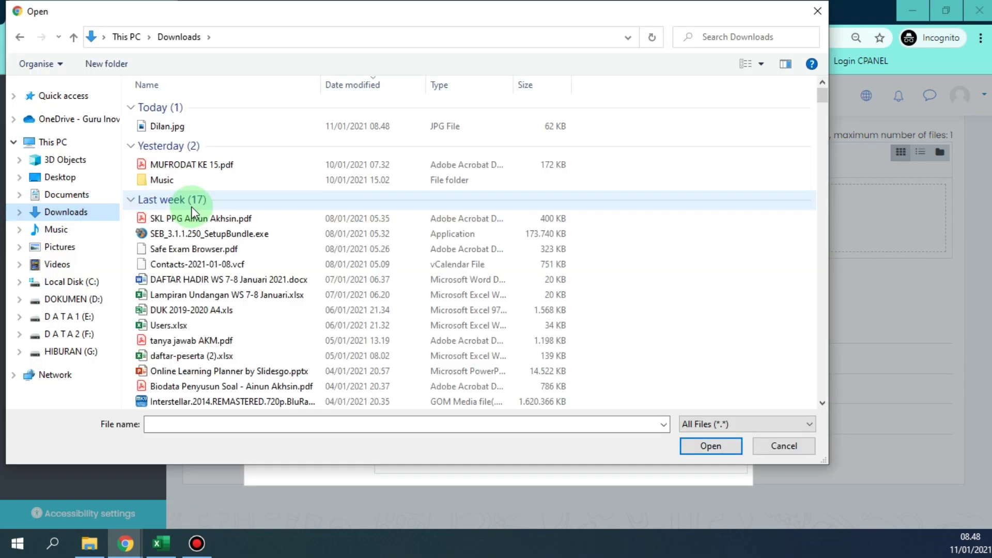
left_click(191, 126)
left_click(711, 446)
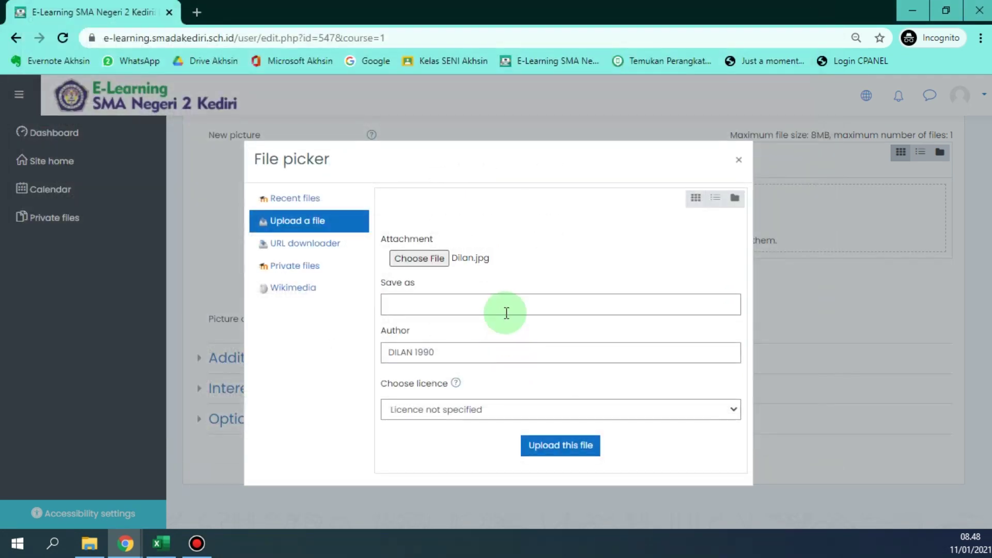
left_click(568, 449)
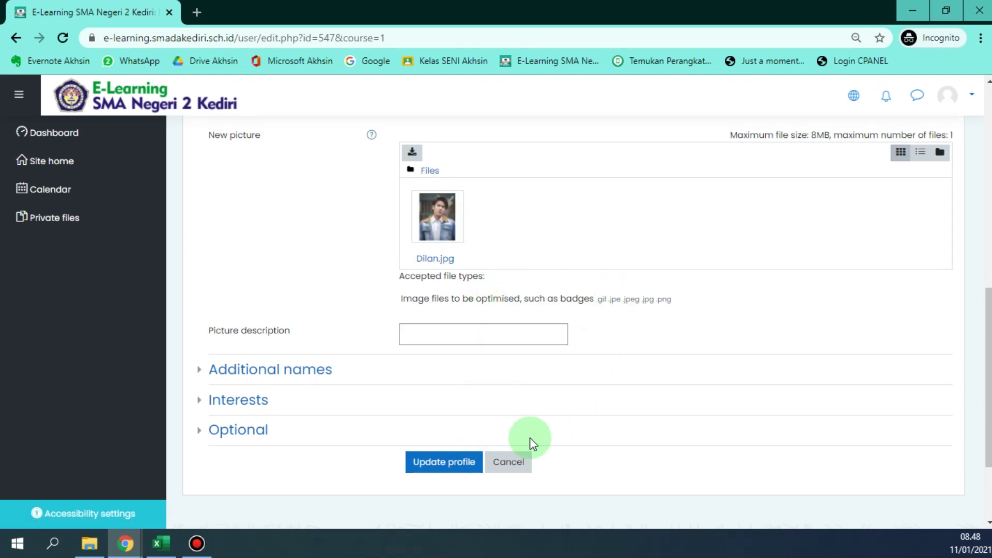
left_click(444, 465)
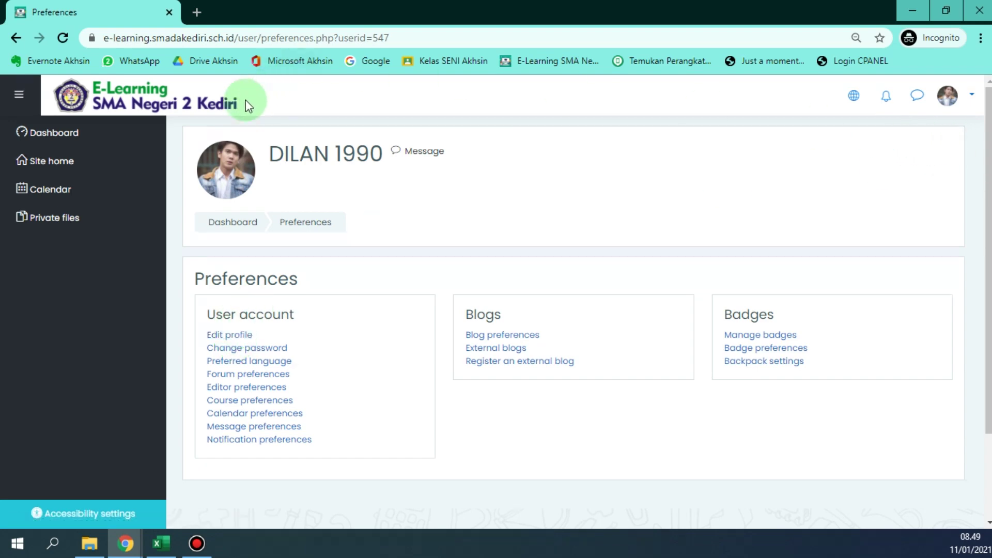
Open the Dashboard and collapse the right drawer holding Timeline, Private files and Online users
left_click(46, 133)
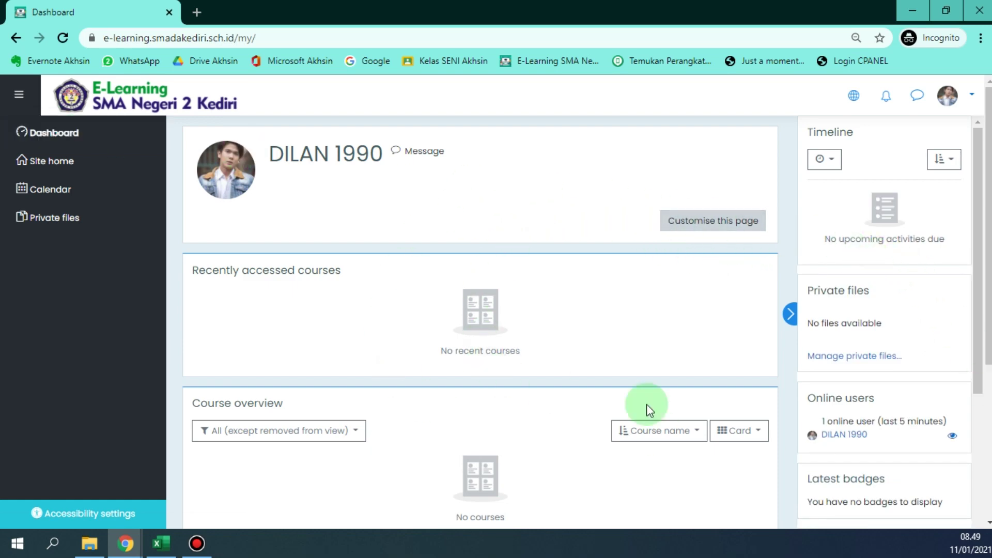
scroll(649, 357, "down", 3)
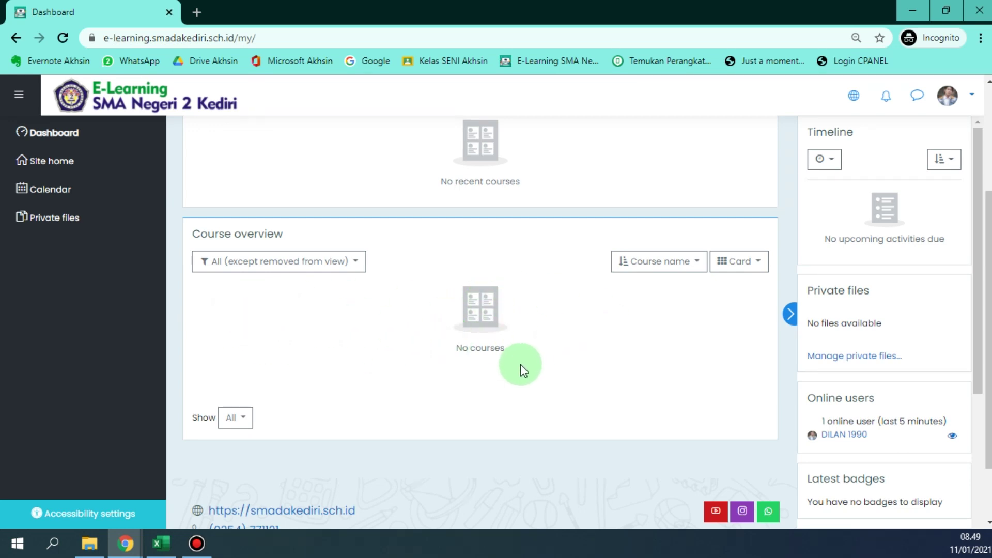
left_click(790, 314)
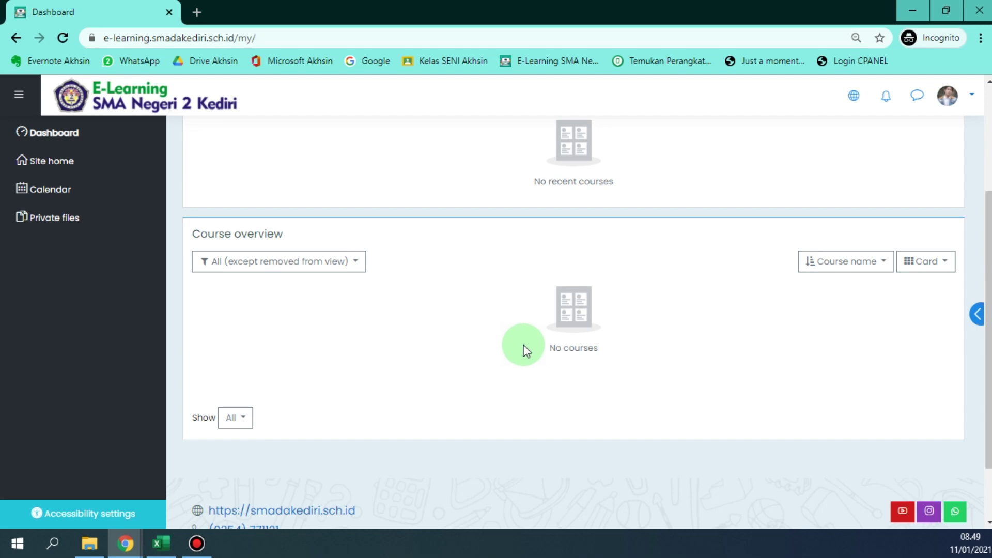
scroll(526, 350, "up", 3)
scroll(528, 351, "down", 3)
scroll(523, 349, "up", 3)
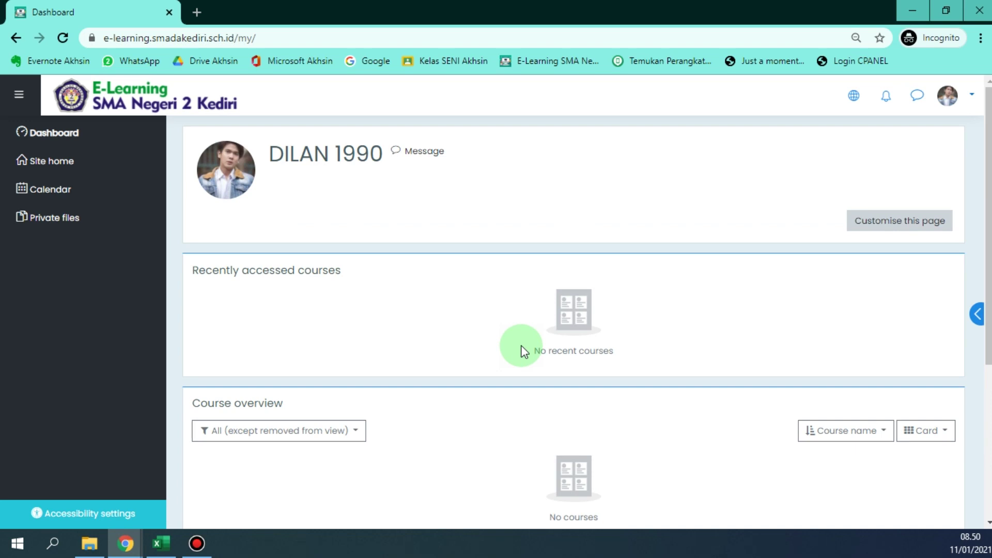
scroll(521, 349, "down", 3)
scroll(521, 348, "up", 3)
scroll(480, 341, "down", 3)
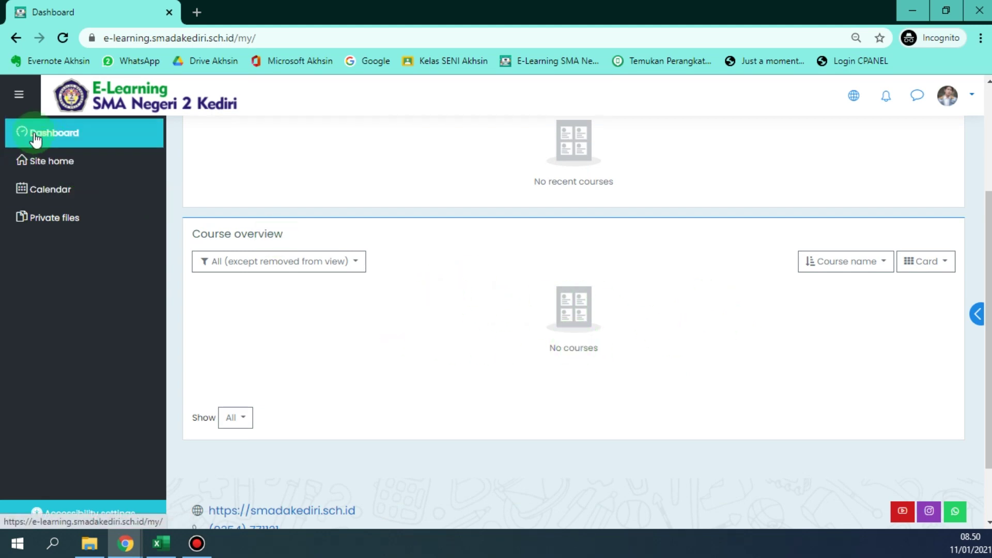
Browse the course cards listed on the site home page
left_click(52, 164)
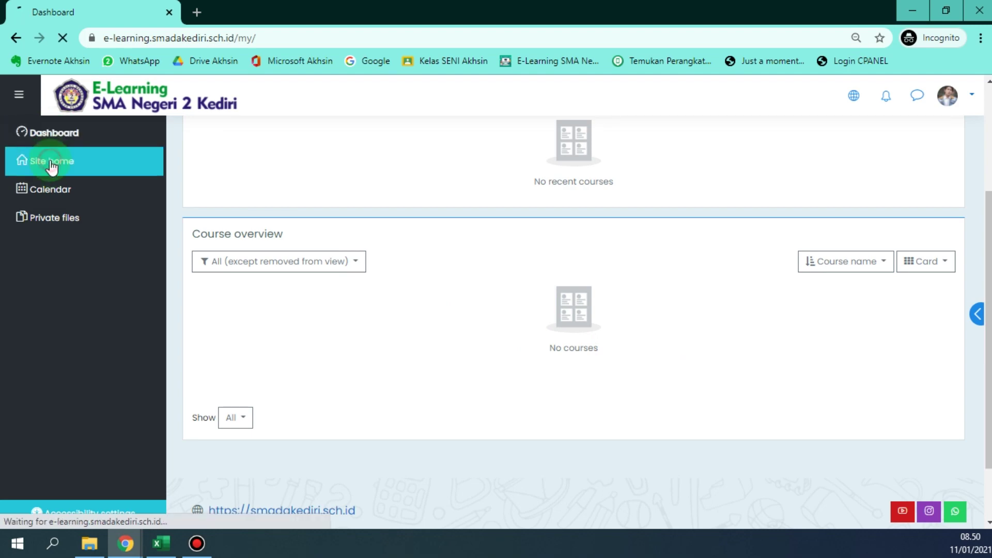
scroll(614, 277, "down", 9)
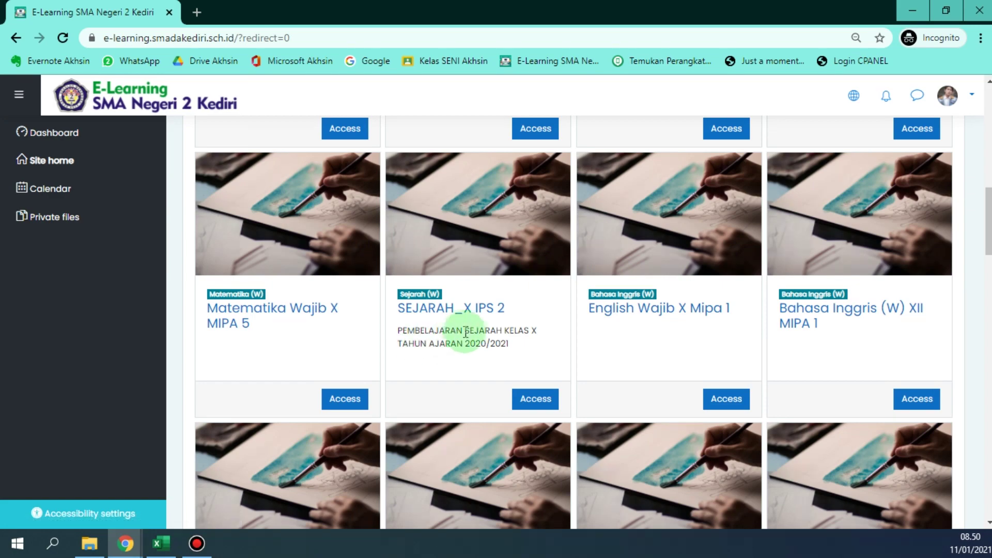
scroll(569, 316, "down", 10)
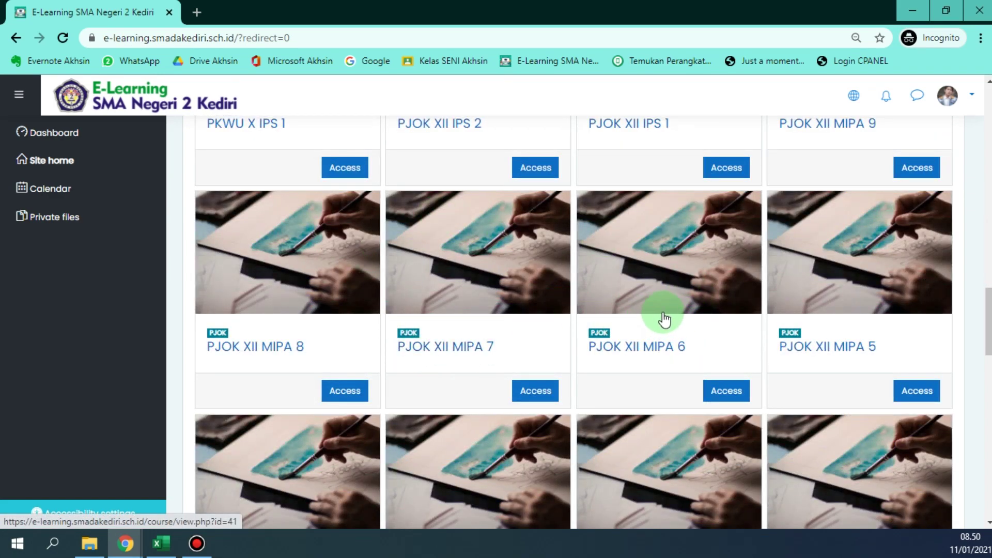
scroll(724, 320, "down", 5)
scroll(646, 341, "down", 5)
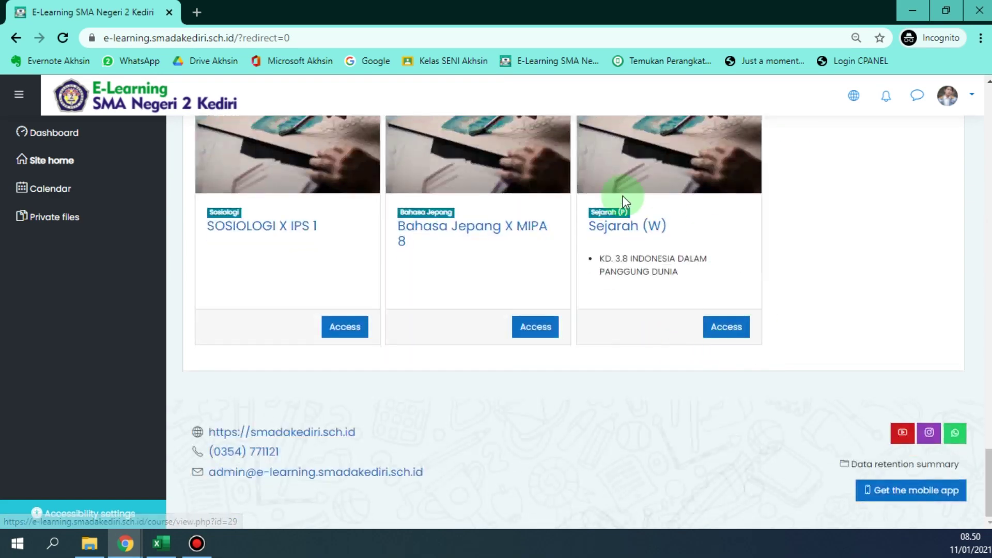
scroll(513, 299, "up", 8)
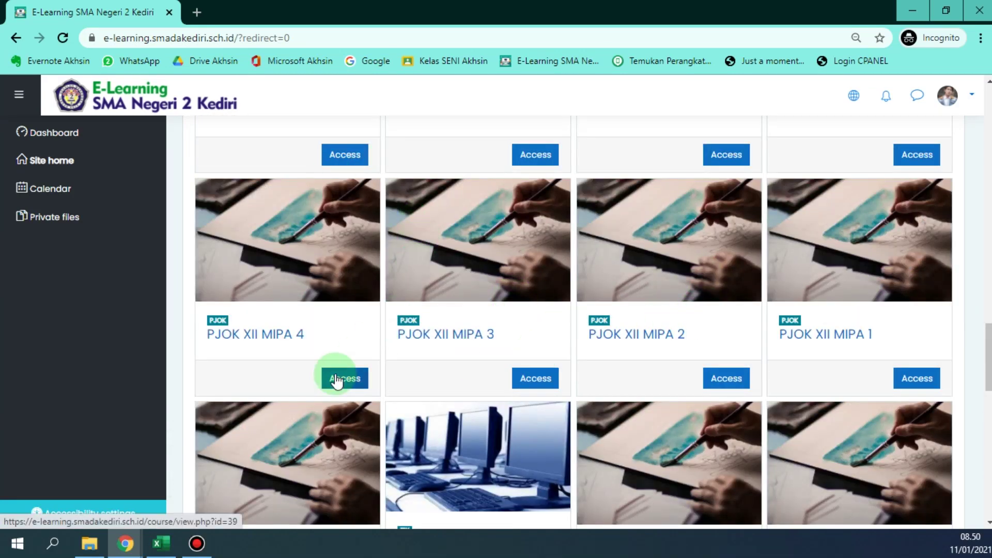
Try entering PJOK XII MIPA 4, dismiss the no-self-enrolment notice, and go to the calendar
left_click(333, 378)
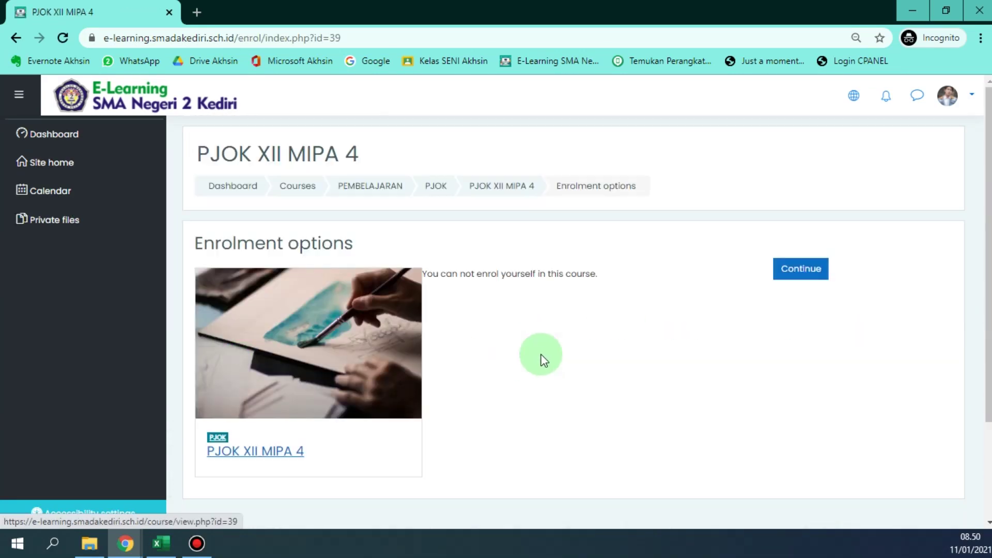
left_click(806, 269)
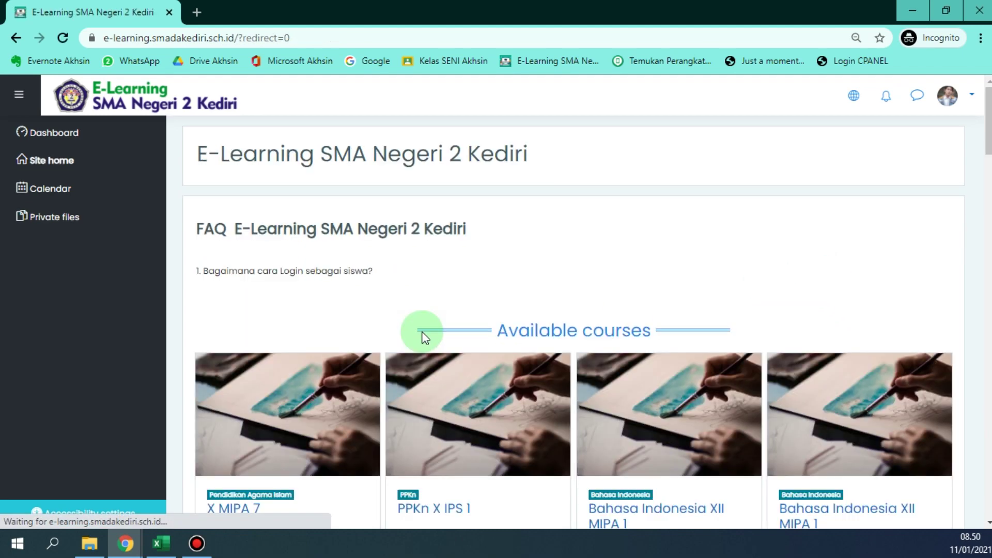
left_click(43, 190)
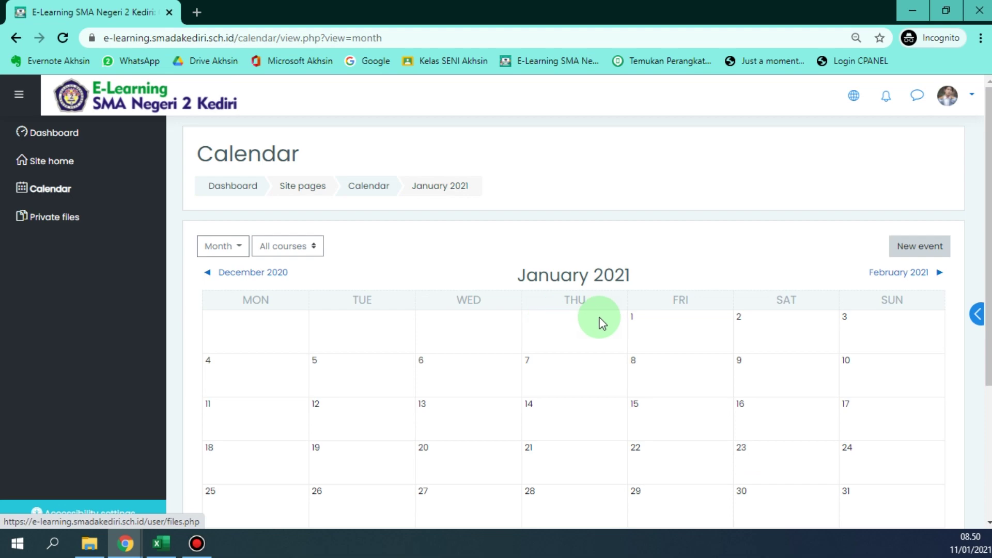
Look over the January 2021 month view with no events, then go to Private files
scroll(599, 320, "down", 3)
scroll(589, 171, "up", 3)
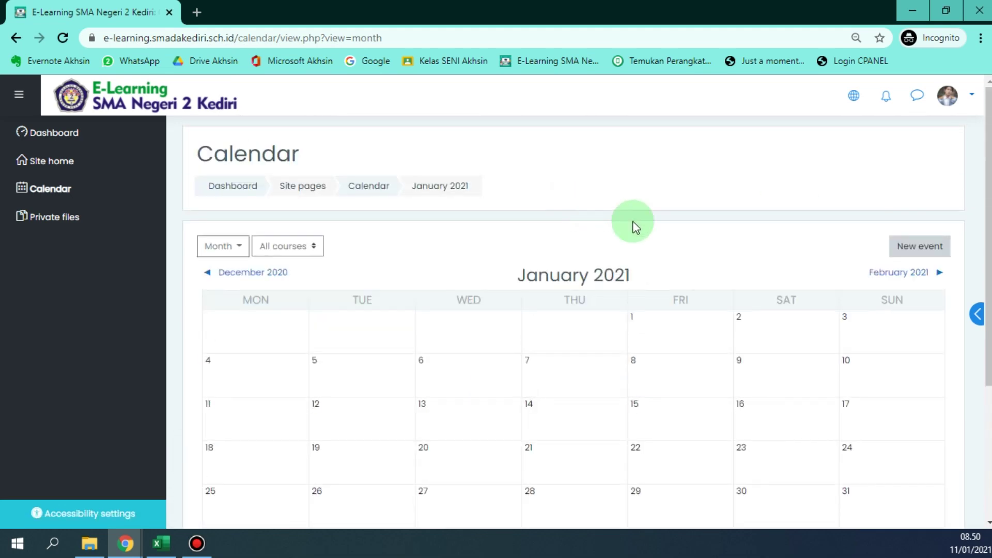
scroll(796, 259, "down", 5)
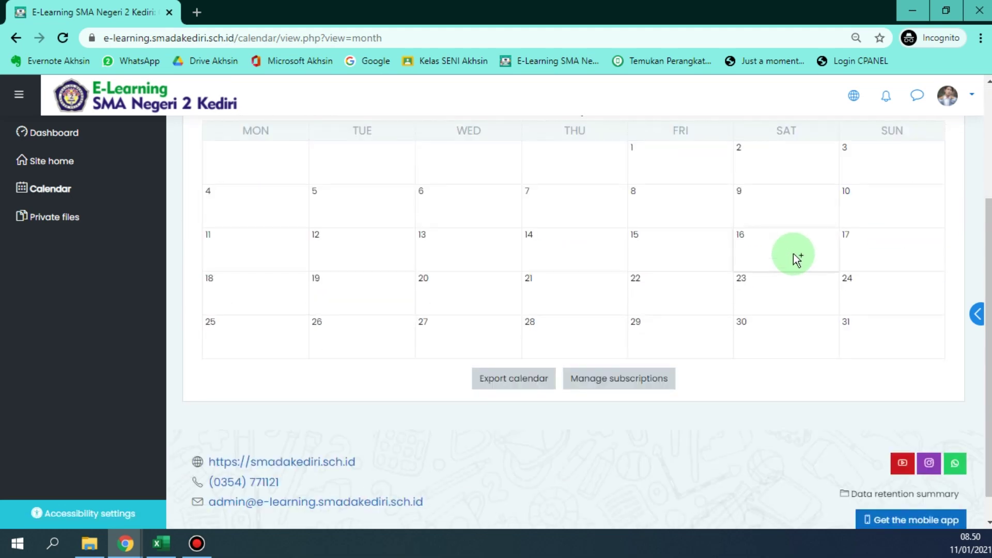
scroll(796, 259, "up", 5)
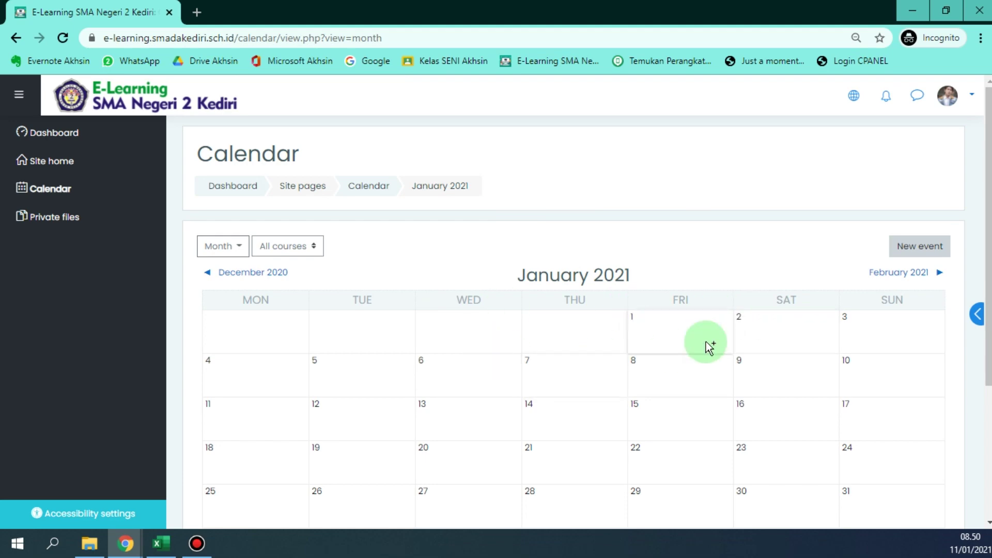
scroll(708, 346, "down", 3)
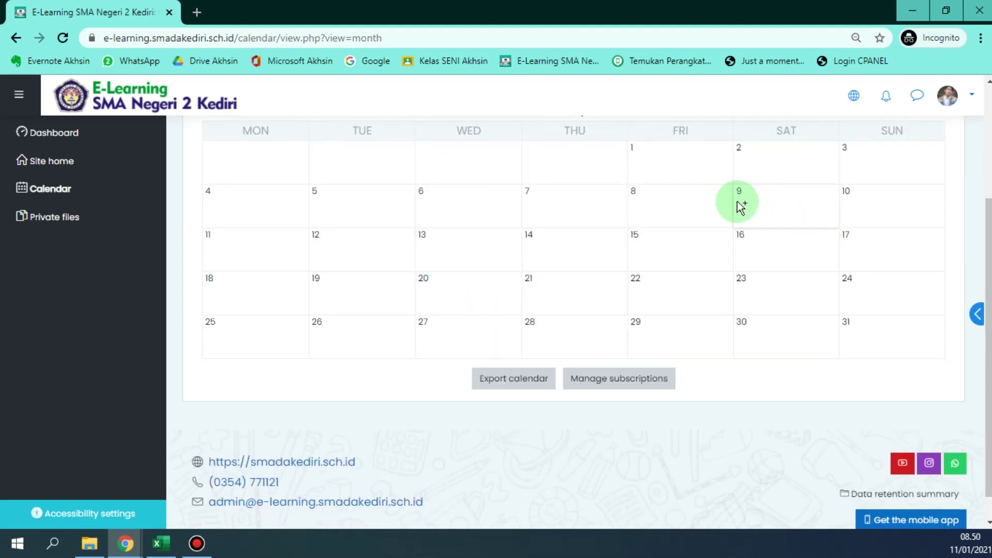
left_click(106, 217)
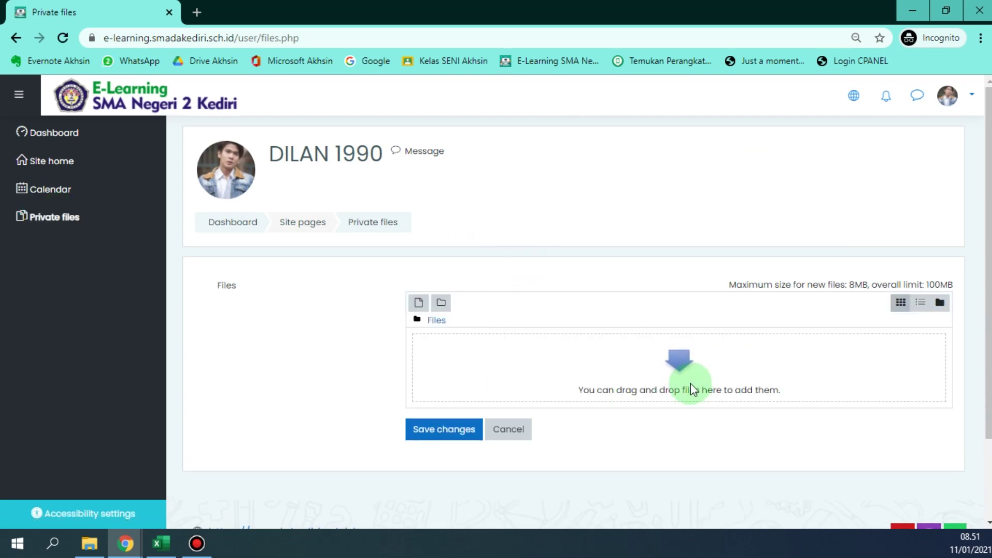
Check the empty Private files area (8MB per file, 100MB total), then return to the Dashboard
scroll(694, 391, "down", 1)
scroll(694, 390, "down", 2)
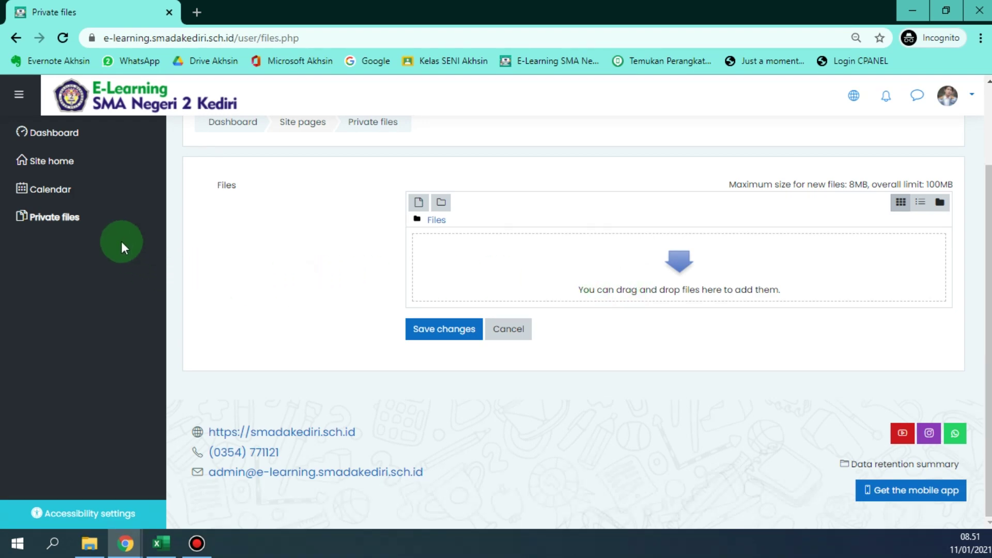
left_click(86, 141)
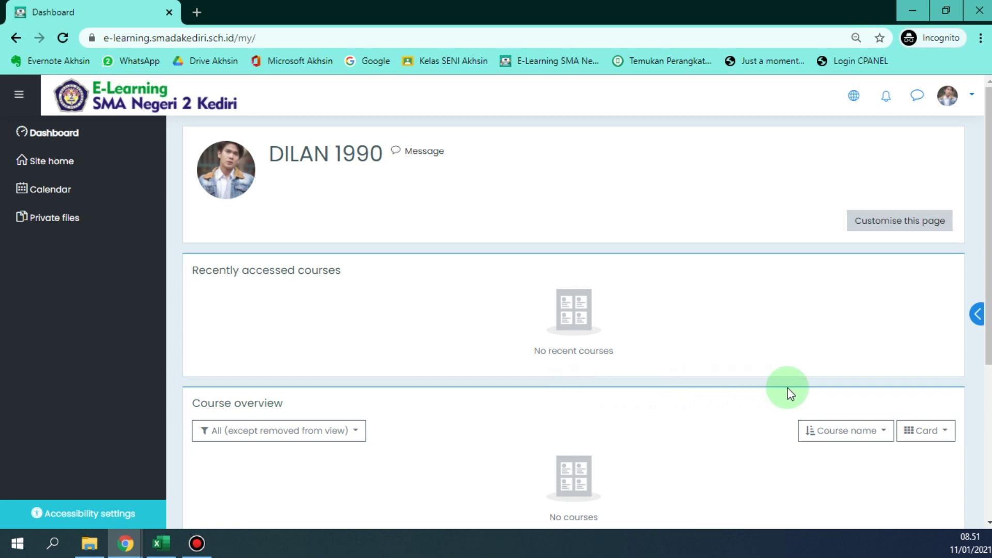
scroll(854, 354, "down", 5)
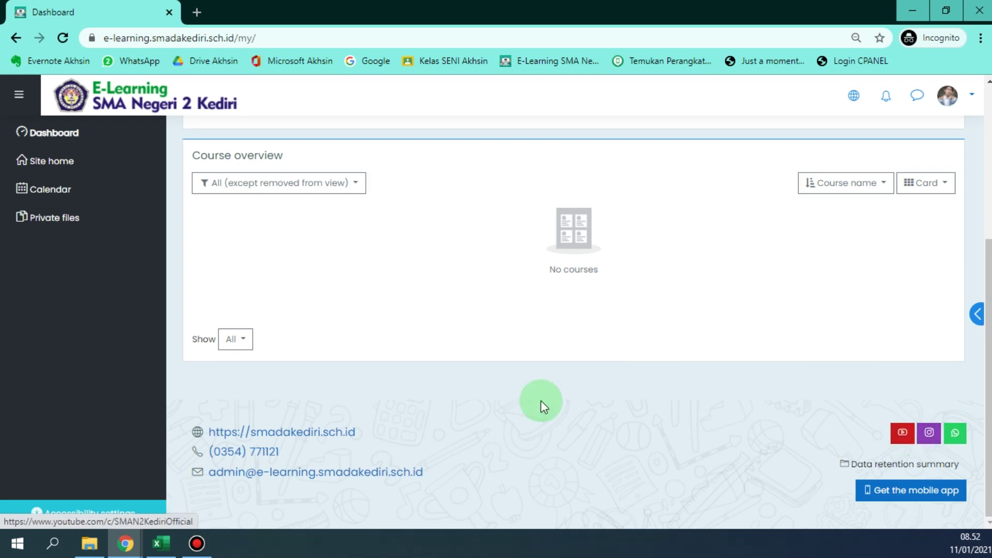
scroll(541, 405, "up", 5)
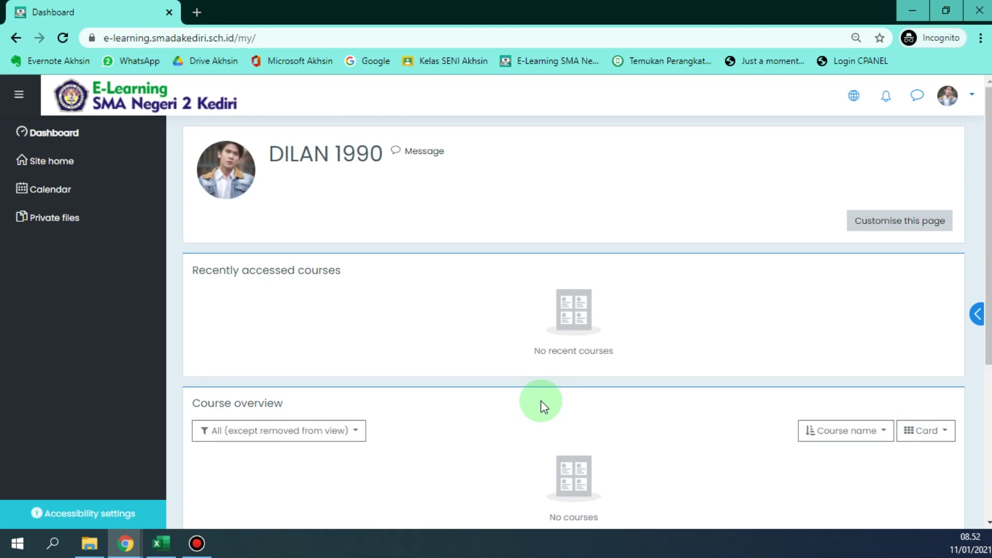